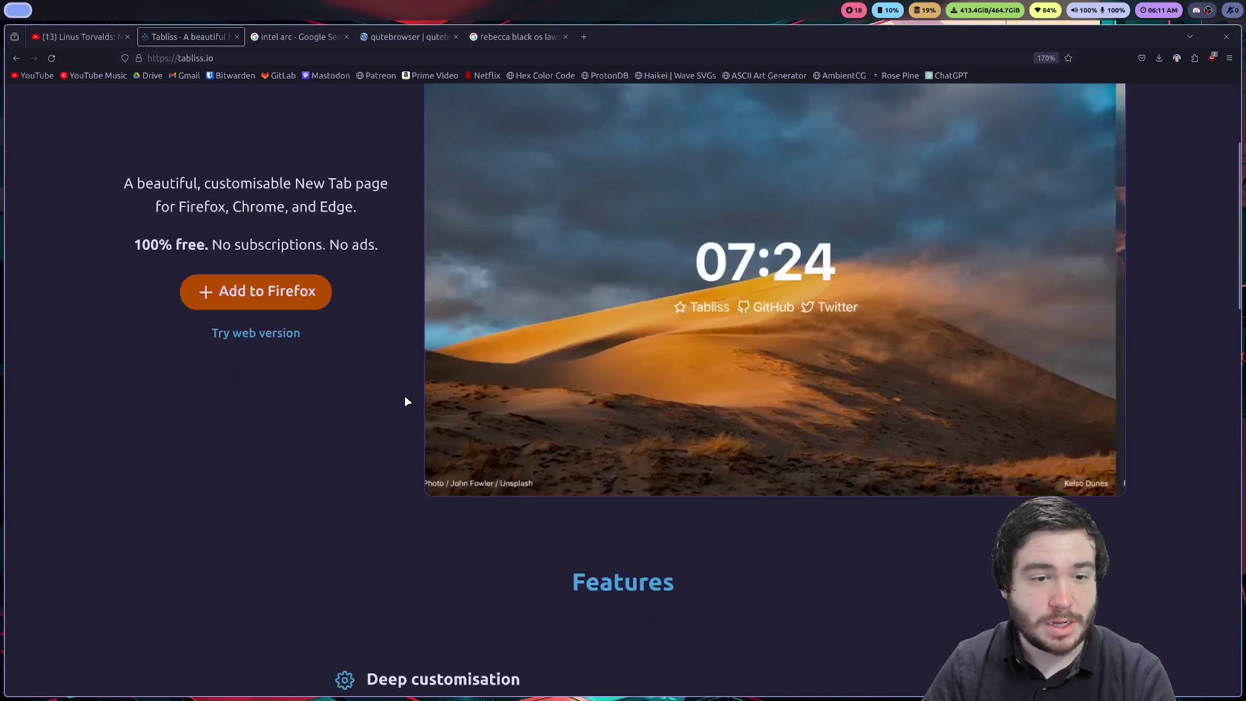
scroll(405, 399, up, 5)
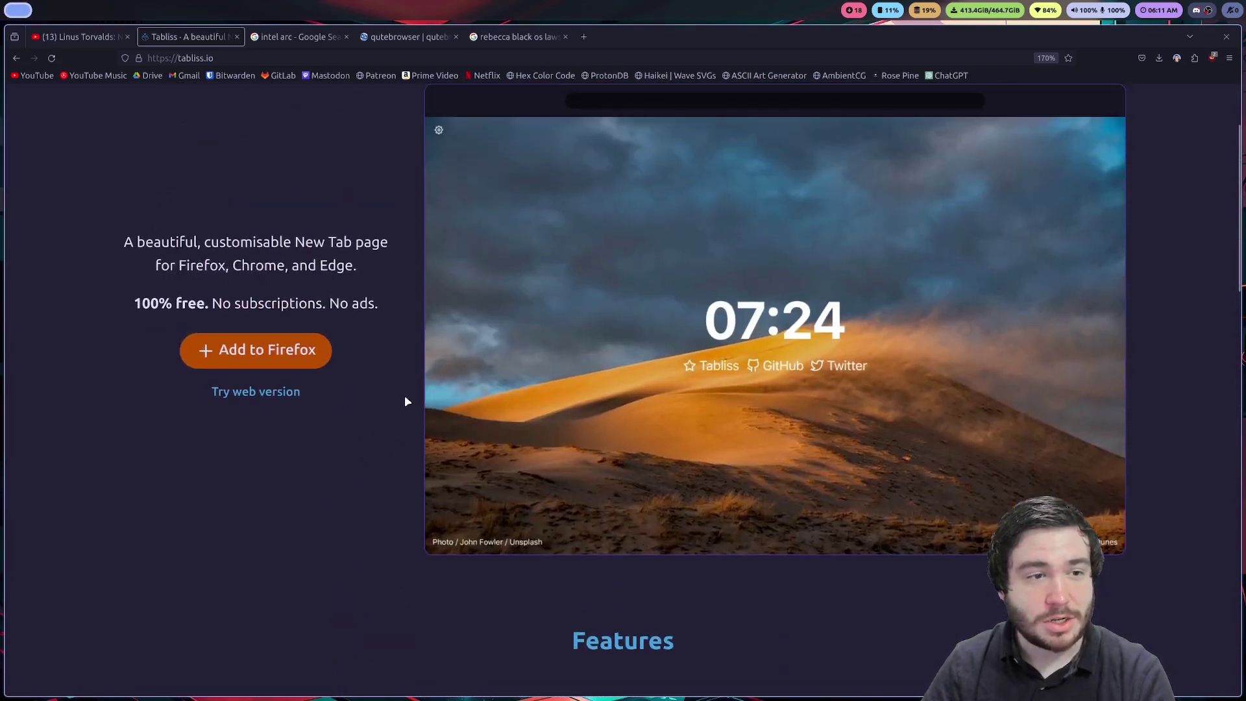
scroll(405, 397, up, 2)
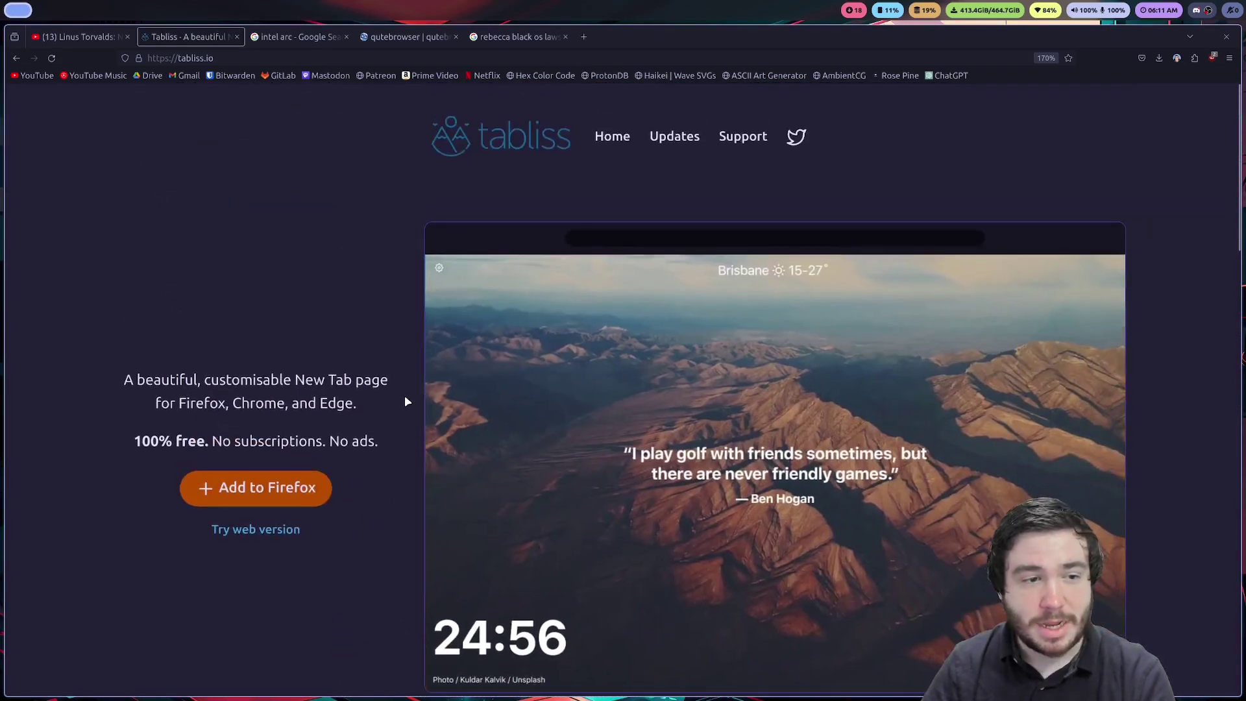
scroll(405, 398, down, 2)
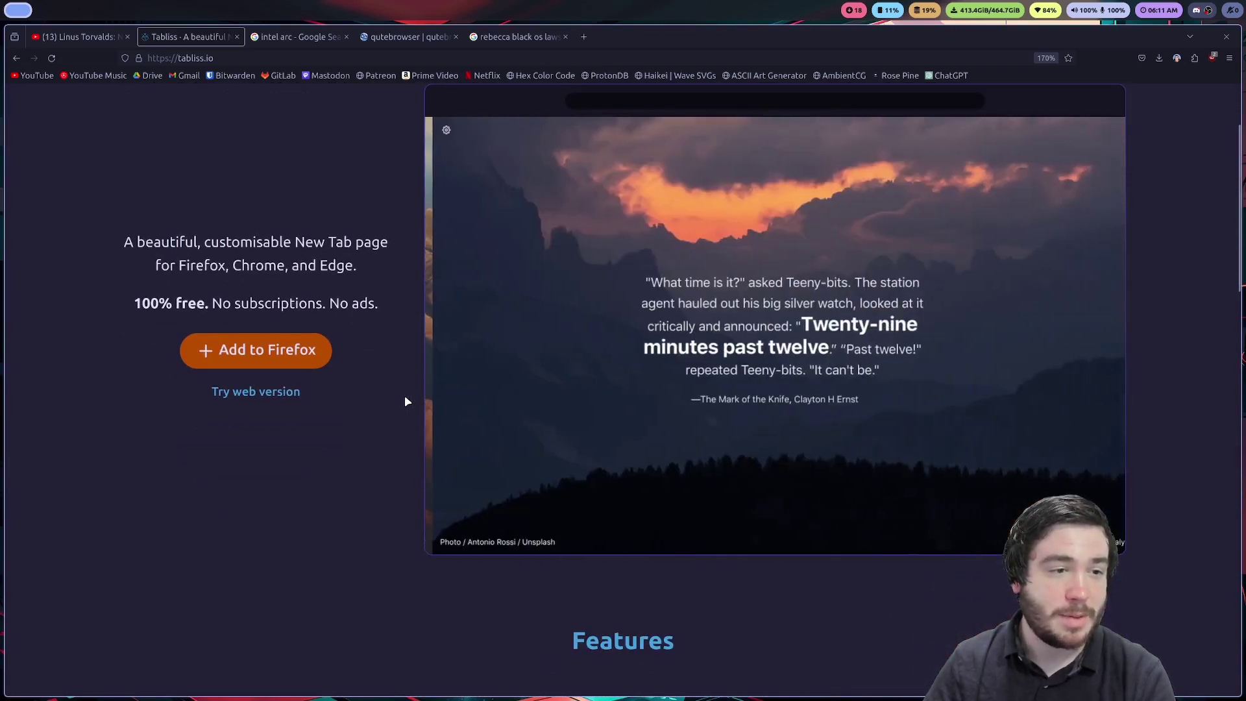
scroll(405, 401, down, 2)
scroll(405, 401, down, 2)
scroll(404, 401, up, 1)
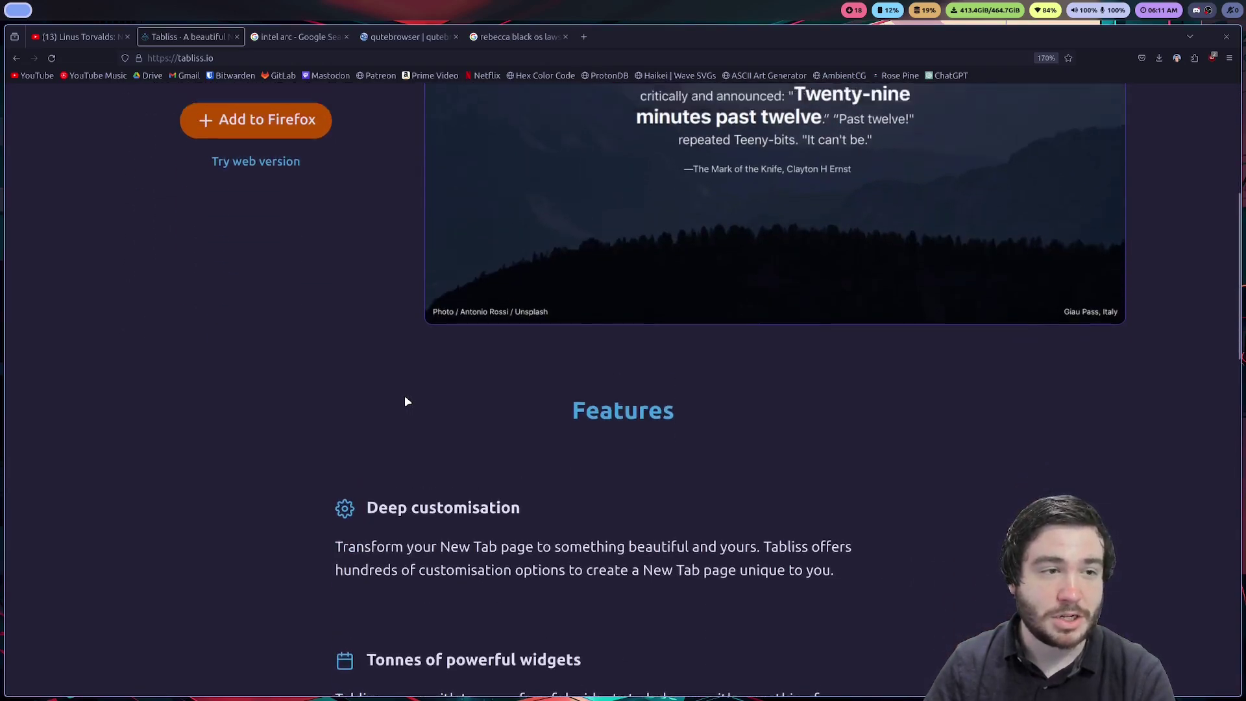
scroll(405, 401, up, 3)
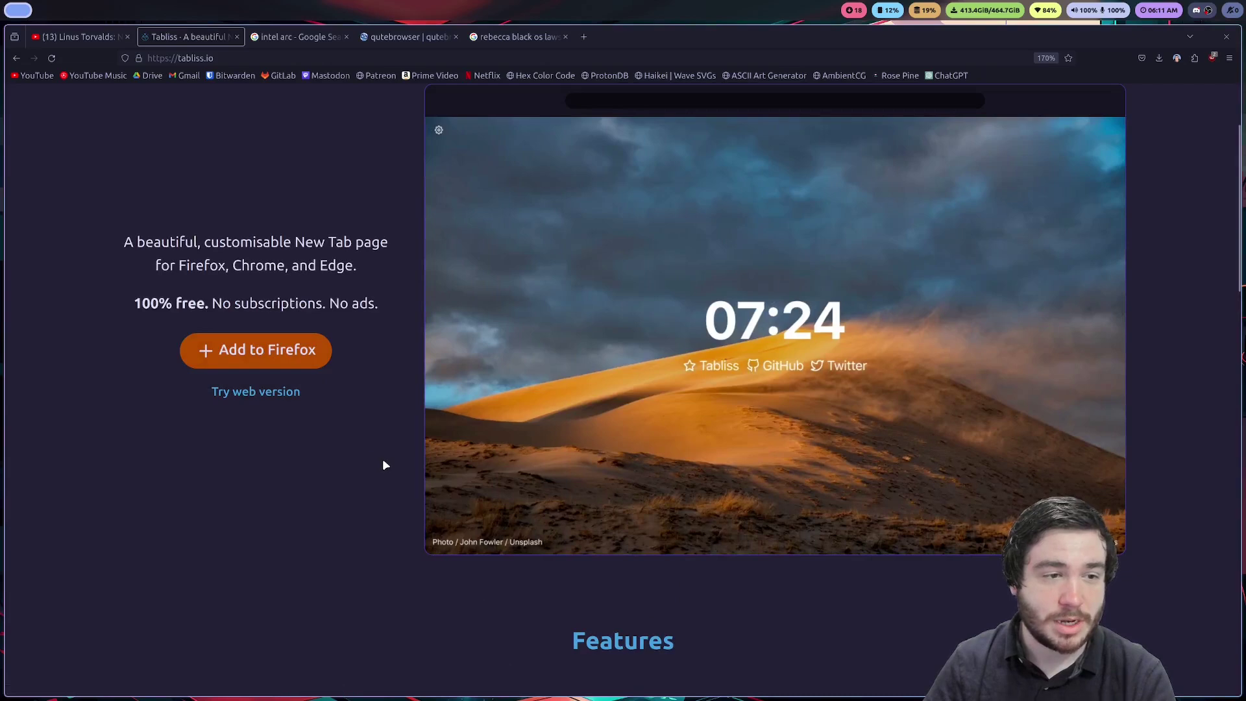
scroll(393, 346, down, 1)
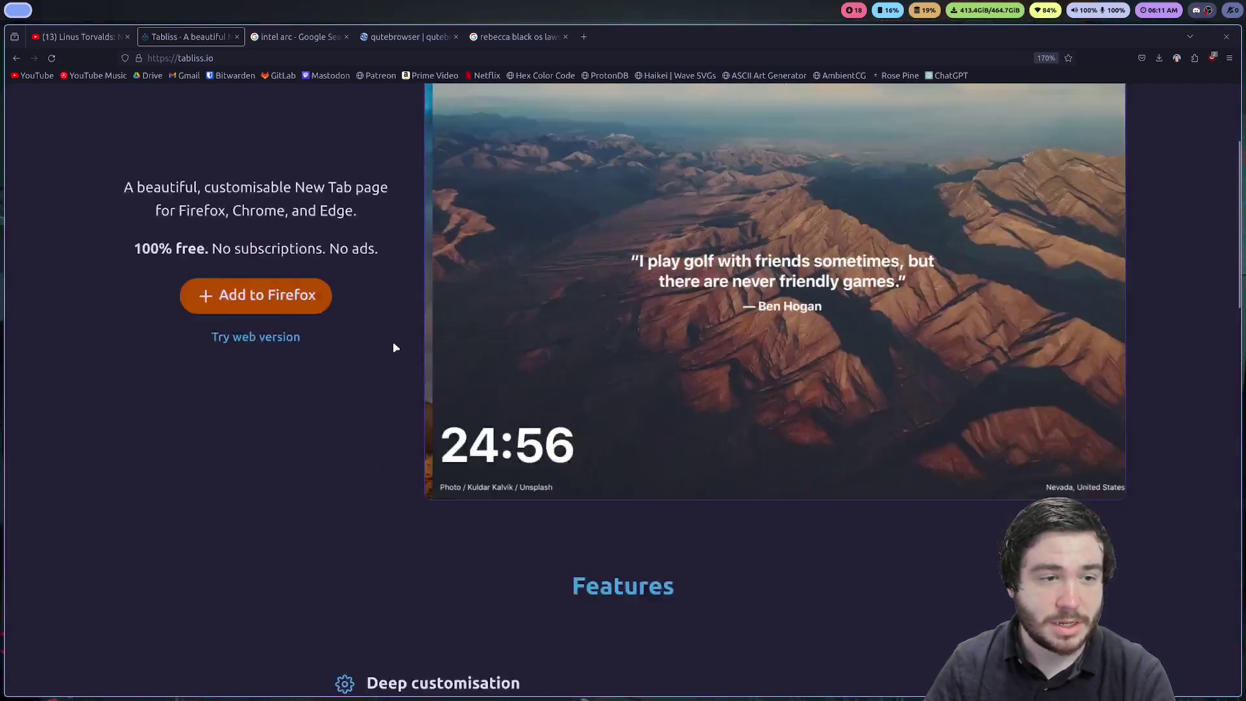
scroll(393, 347, down, 4)
scroll(393, 348, up, 5)
scroll(393, 347, down, 5)
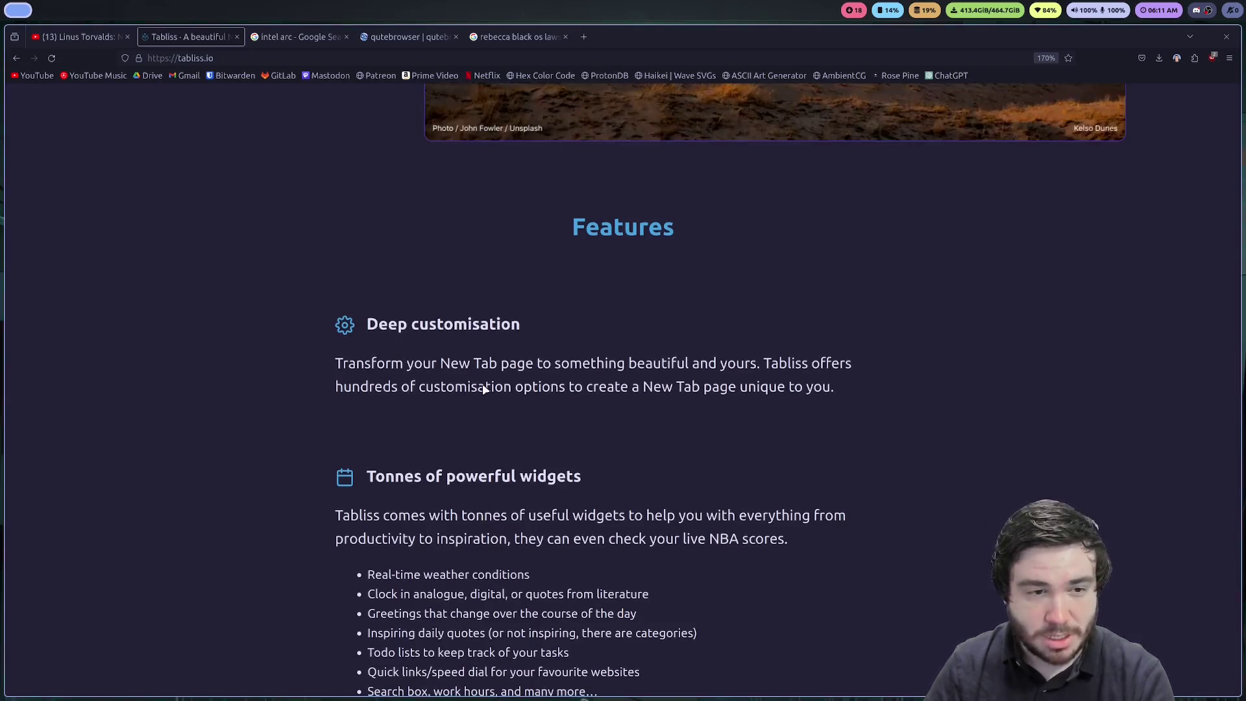
scroll(413, 357, down, 5)
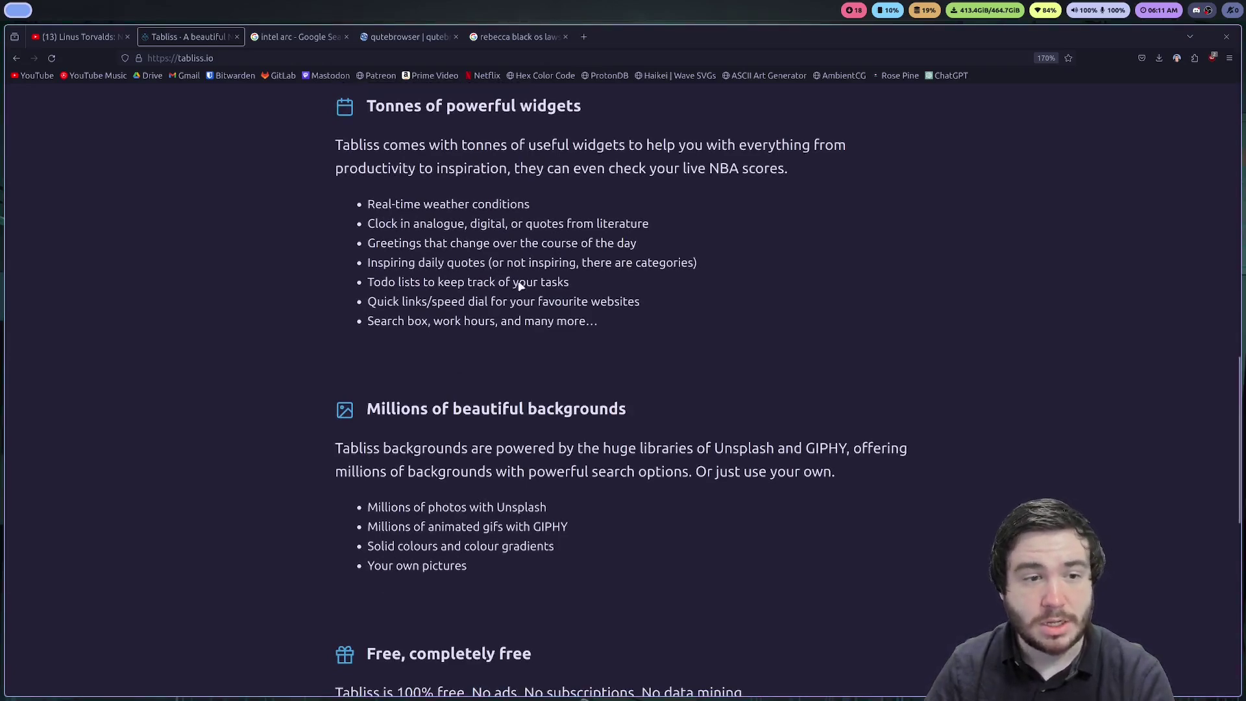
scroll(527, 320, down, 3)
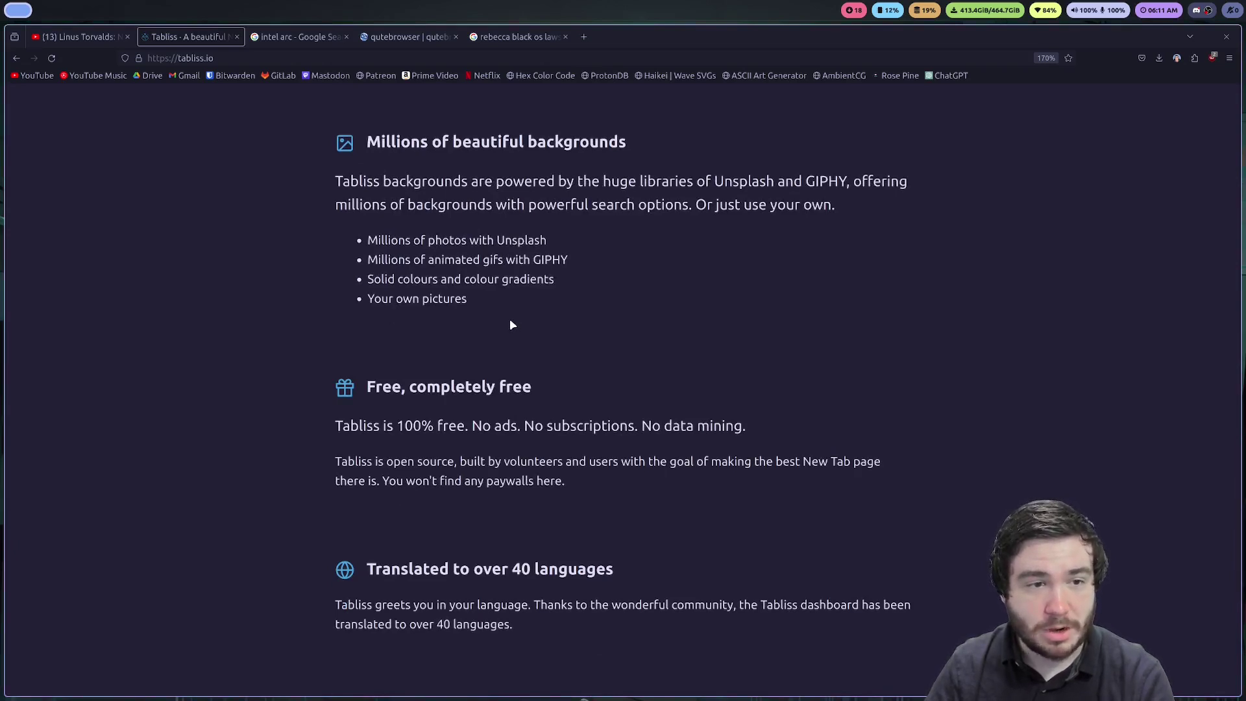
scroll(510, 325, down, 3)
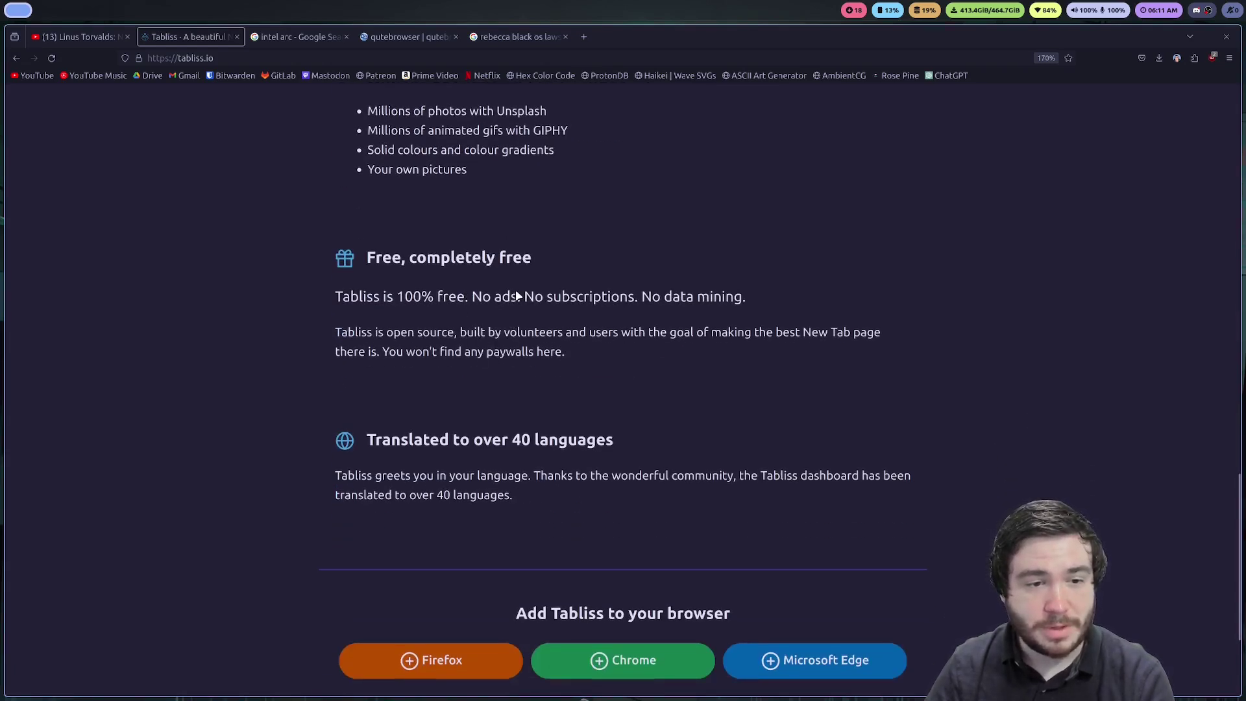
scroll(692, 396, up, 15)
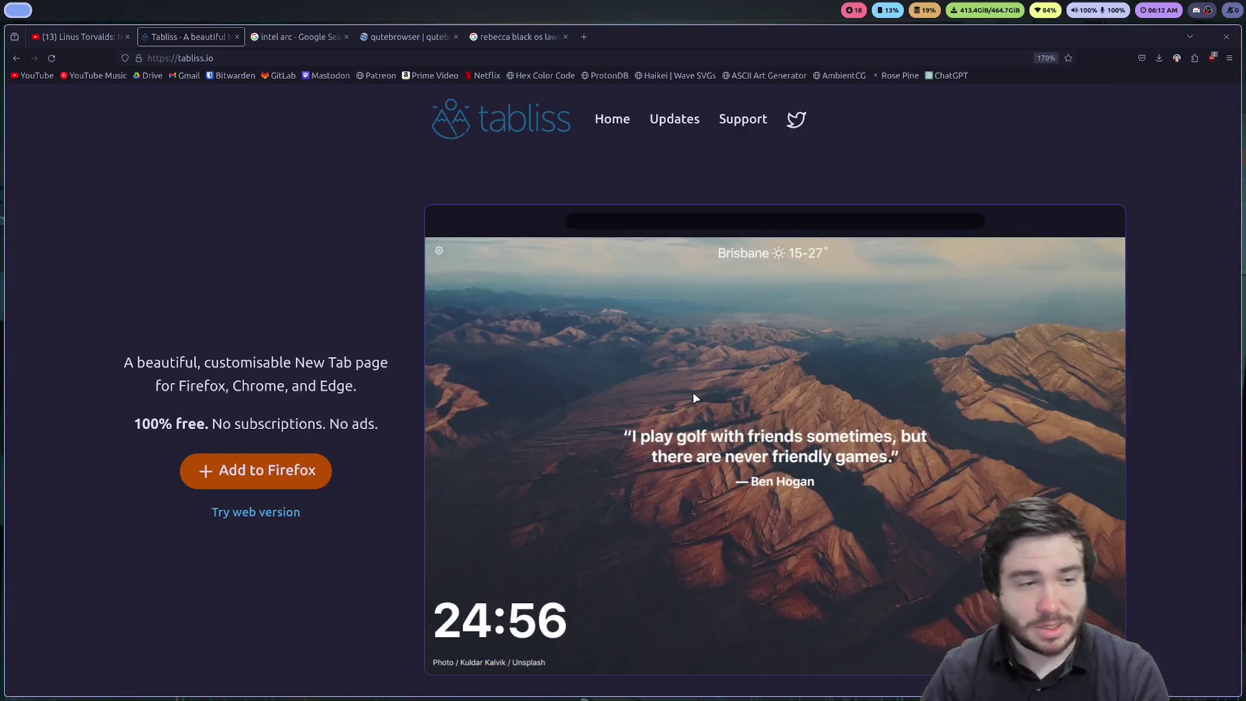
Install Tabliss in Firefox, keep it as the new tab page, then pause and skip to the next background photo.
click(311, 487)
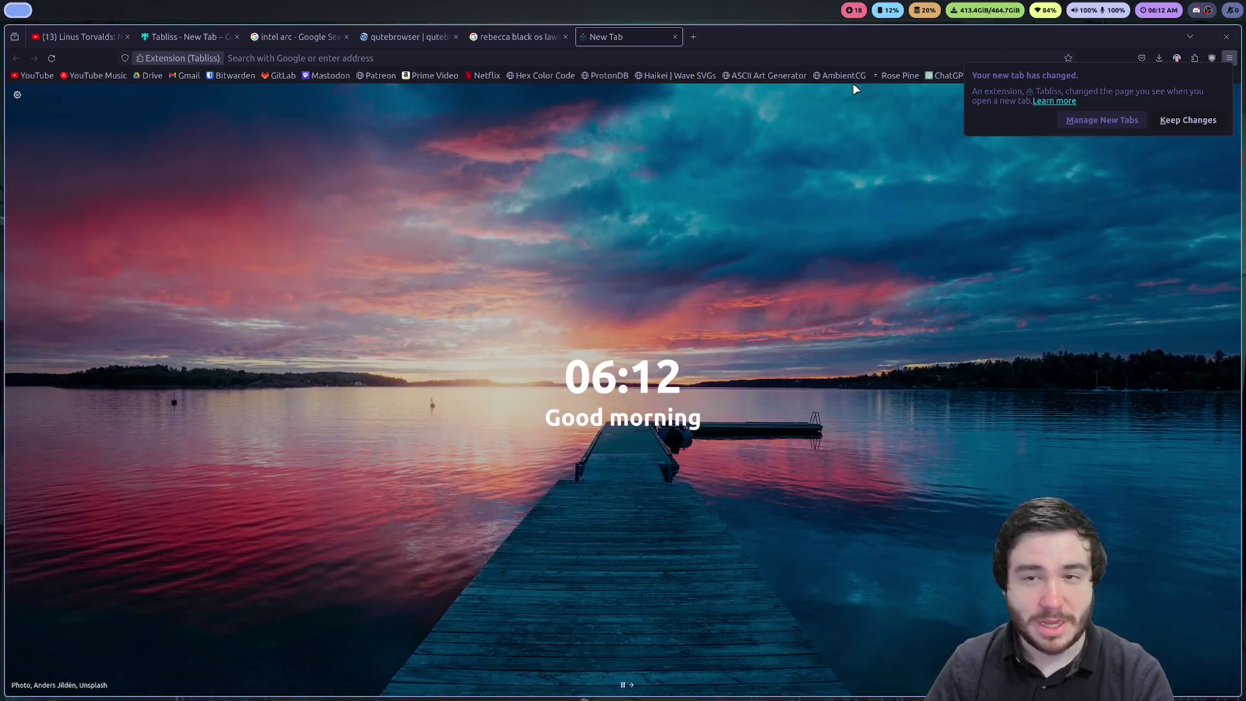
click(1174, 120)
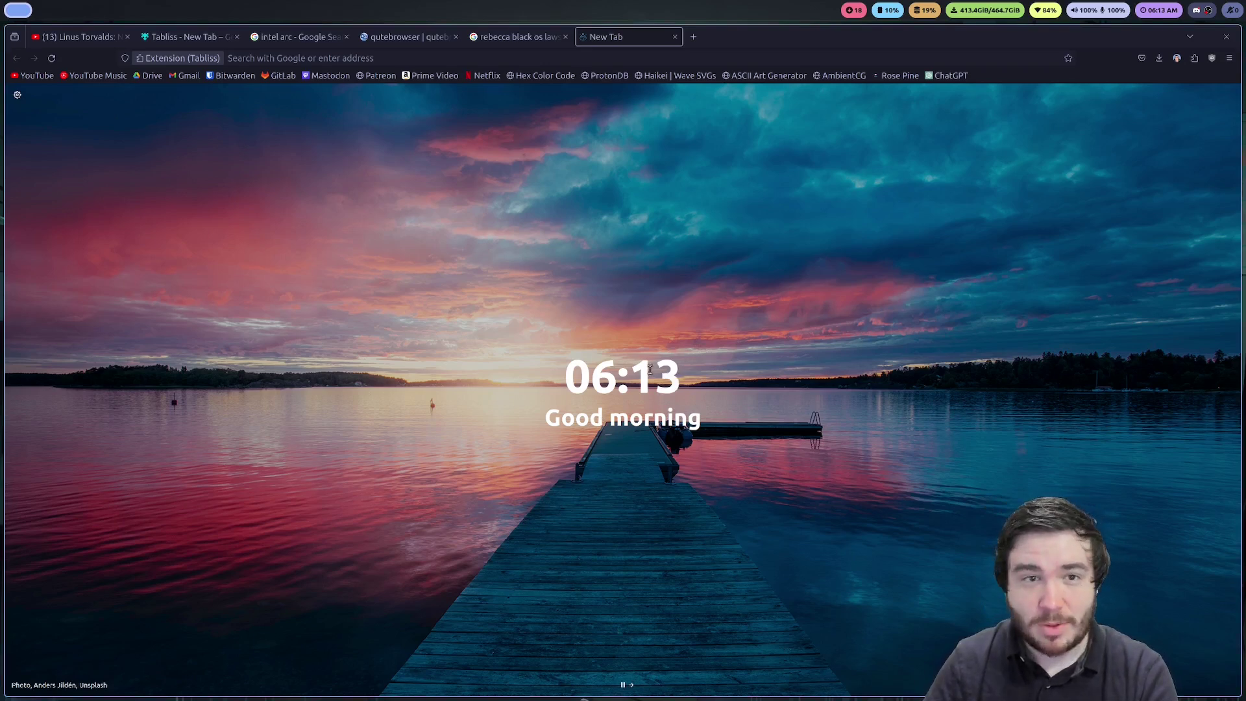
click(623, 686)
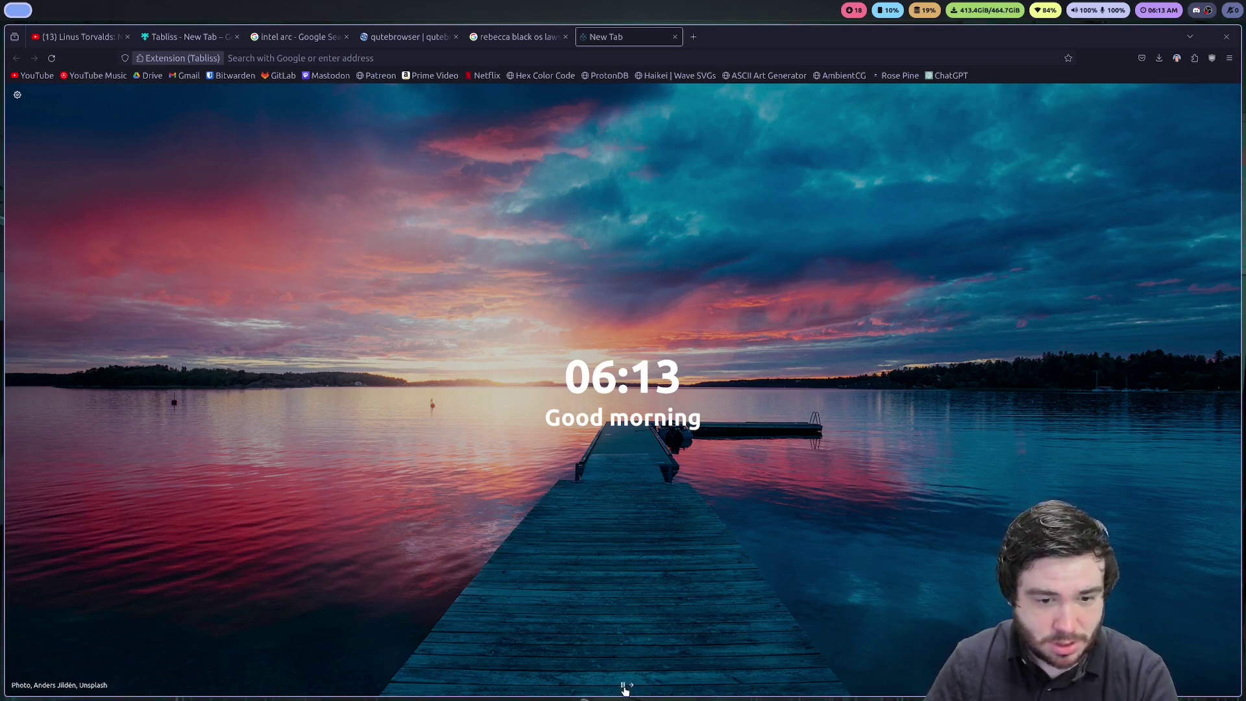
click(630, 686)
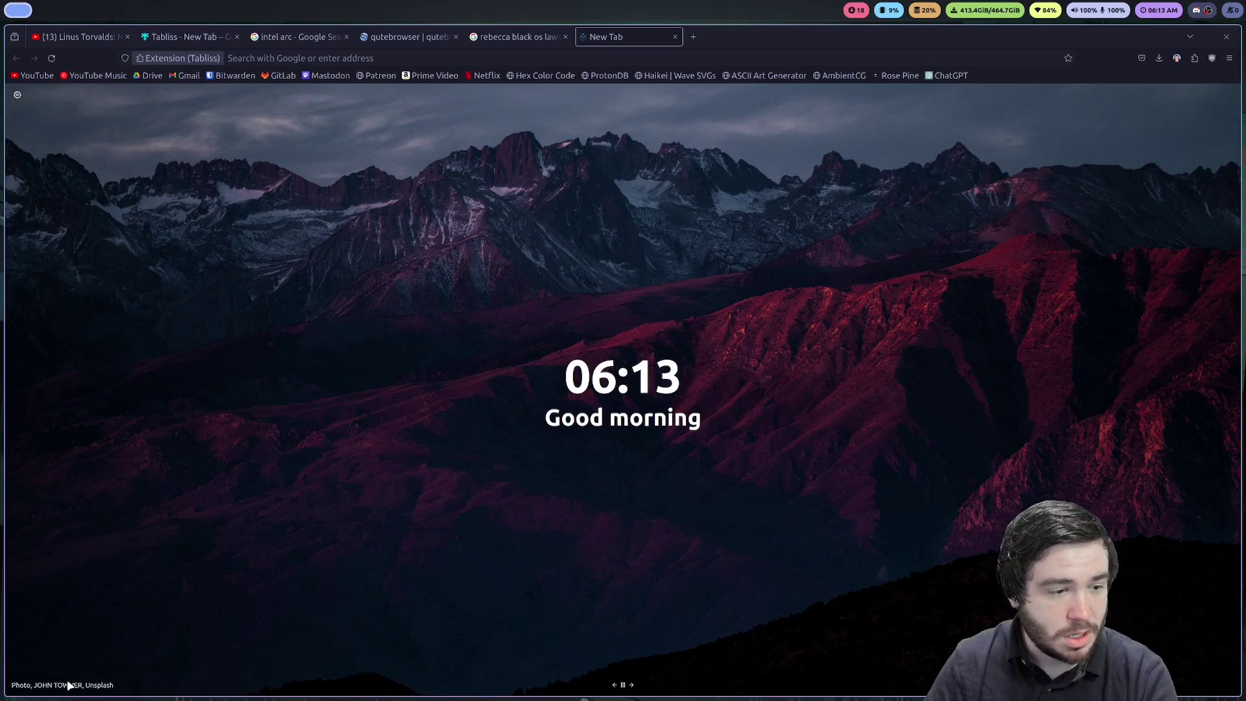
Open the Tabliss settings and review the background sources, keeping Unsplash.
click(18, 96)
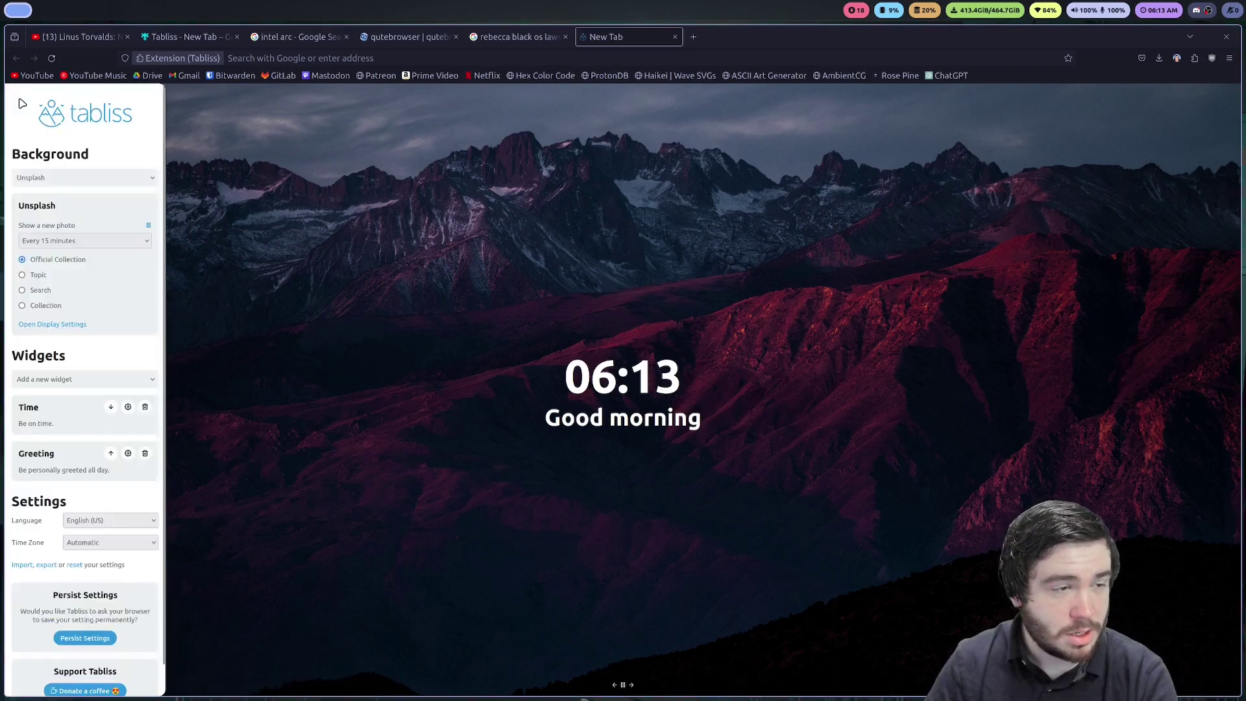
click(53, 184)
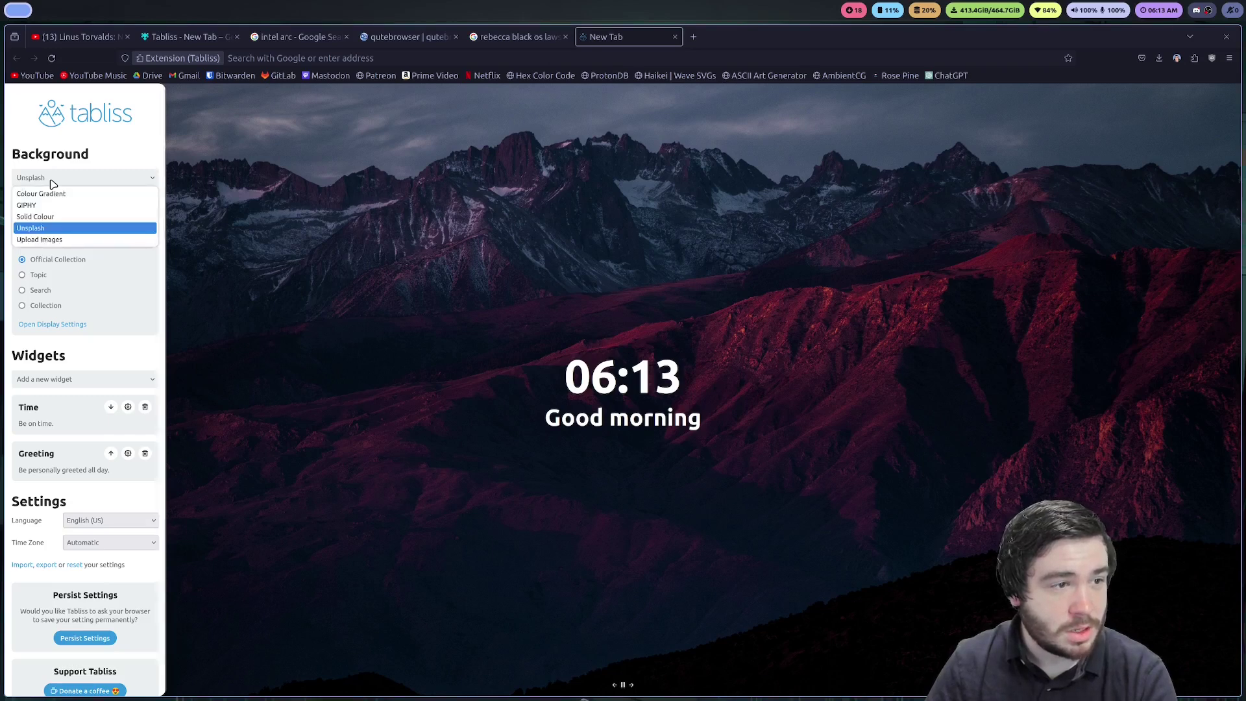
click(52, 184)
scroll(53, 195, down, 1)
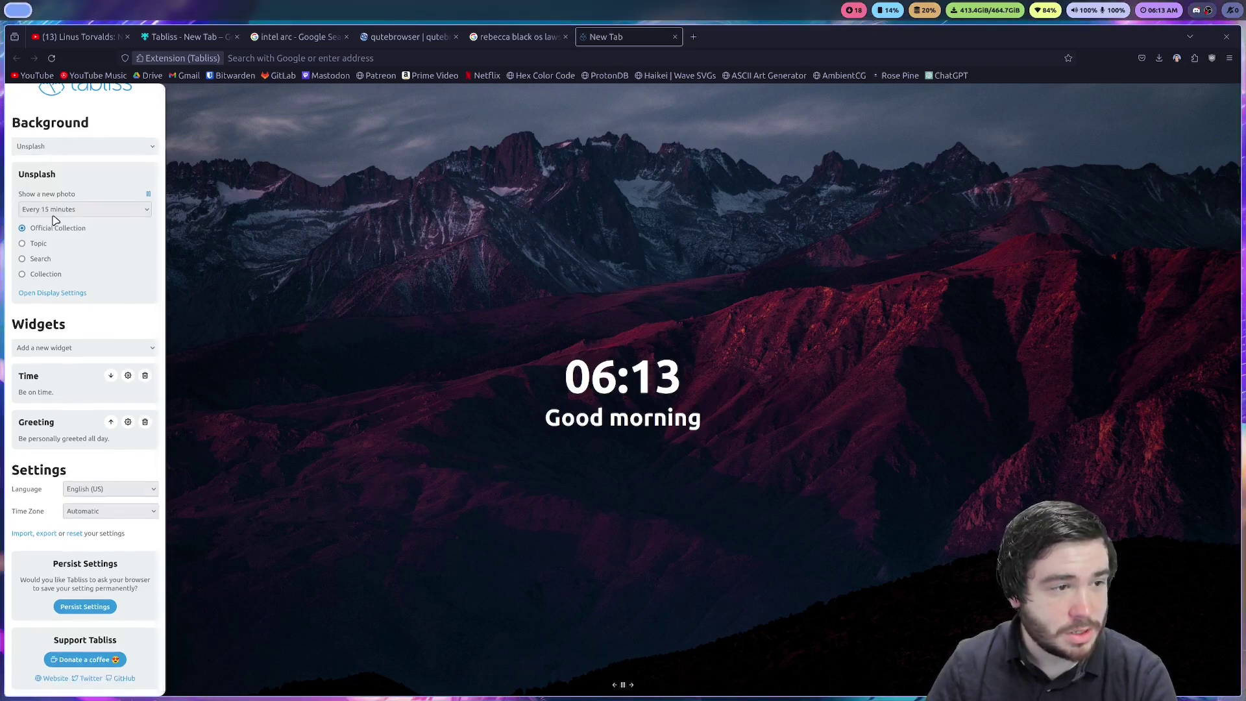
Add a trial Message widget, remove it, then add a Quick Links widget.
click(55, 348)
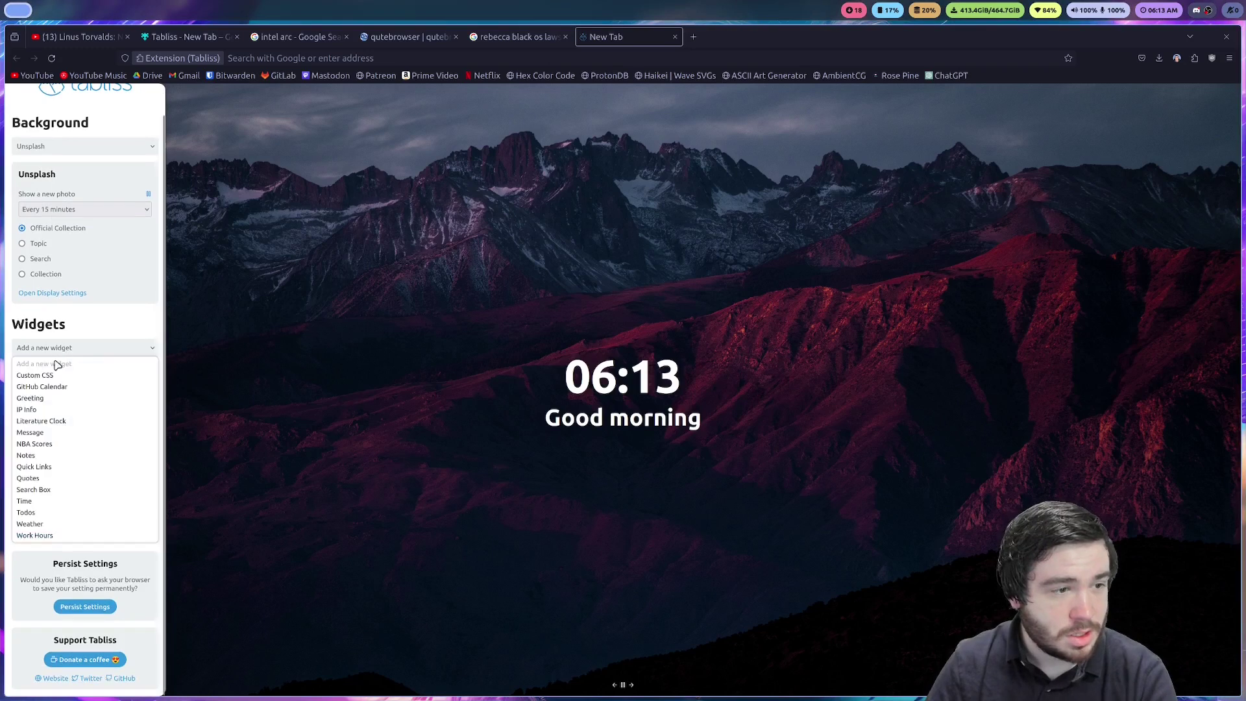
click(38, 433)
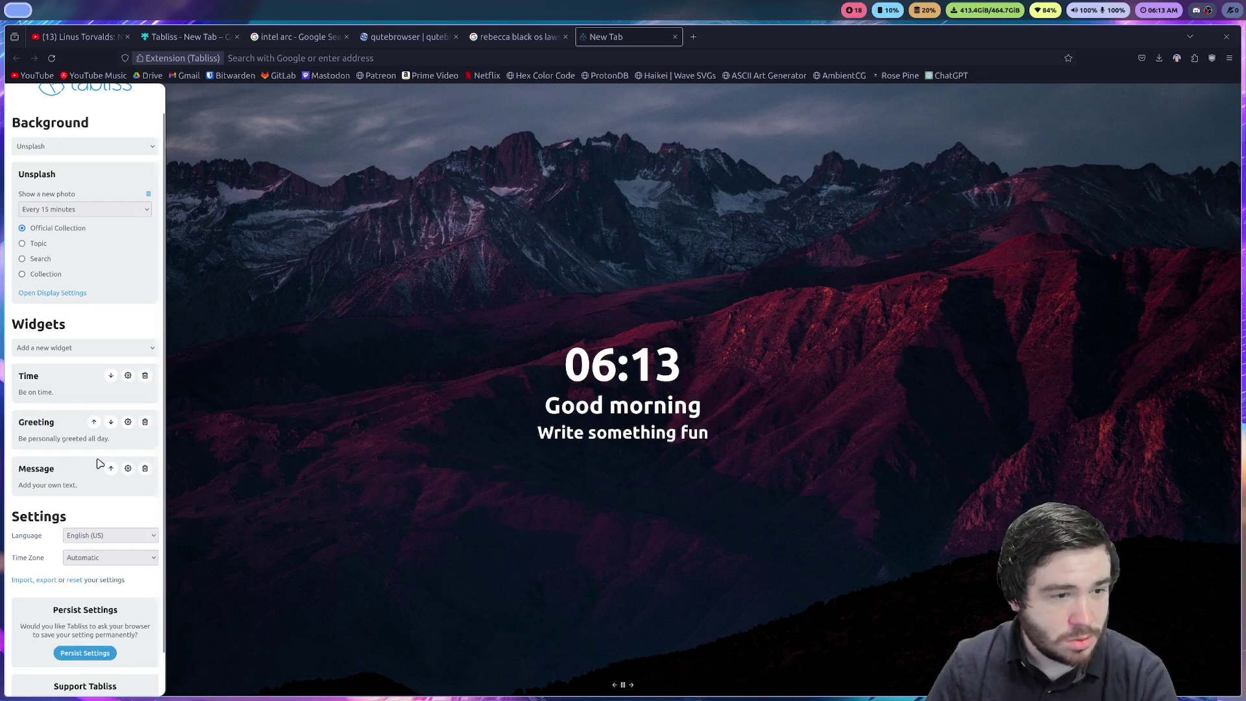
click(145, 469)
click(84, 348)
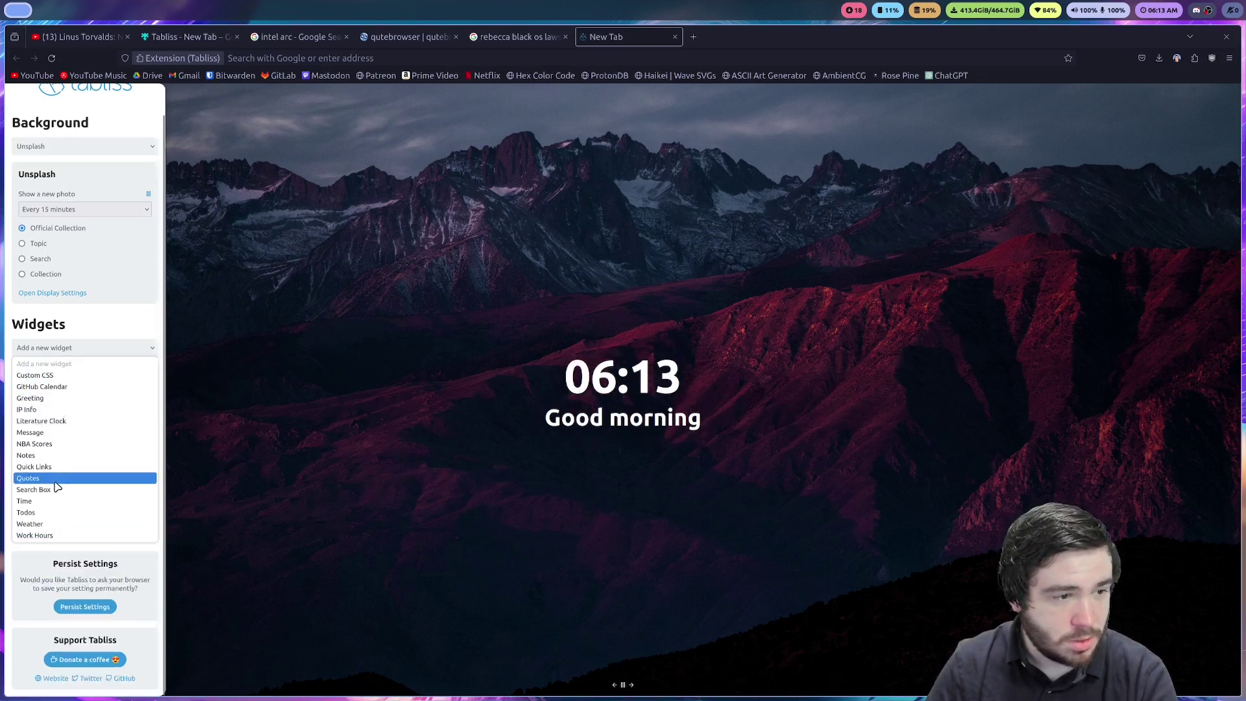
click(55, 467)
Replace the first quick link's address with YouTube's URL taken from another tab.
click(53, 468)
scroll(92, 486, down, 1)
scroll(92, 486, down, 1)
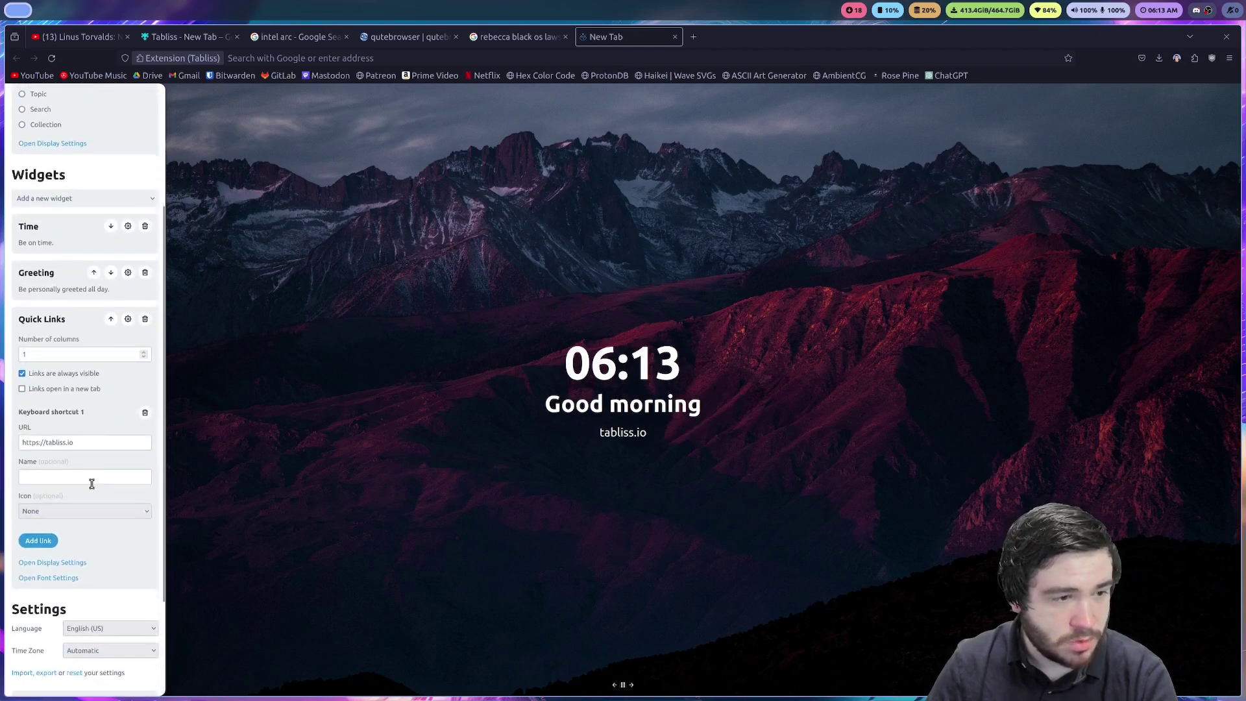
triple_click(83, 444)
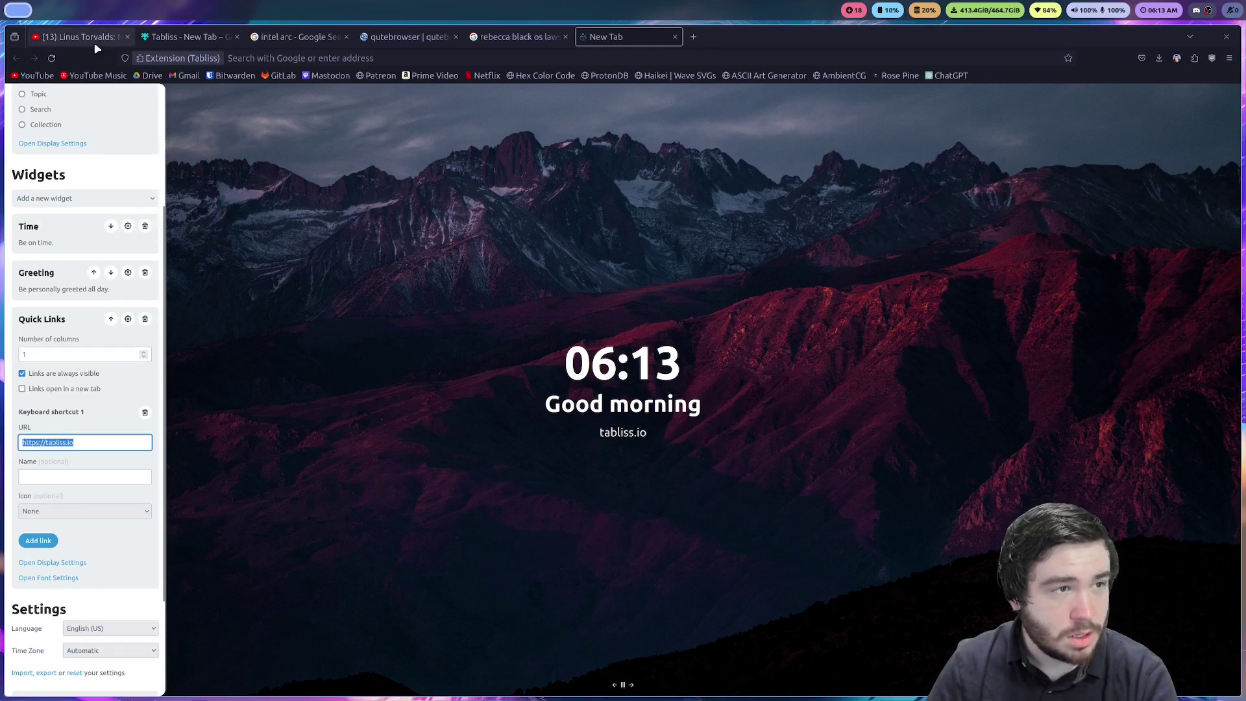
click(523, 38)
click(37, 76)
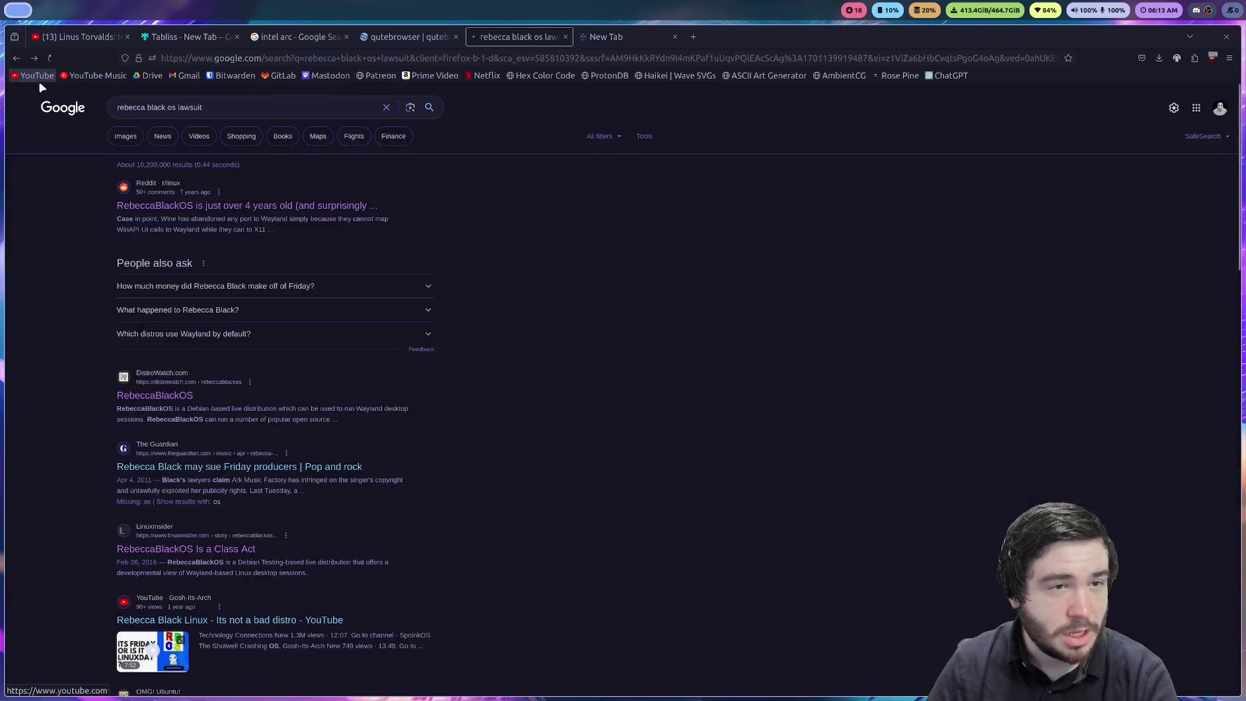
click(385, 58)
key(ctrl+c)
key(ctrl+Tab)
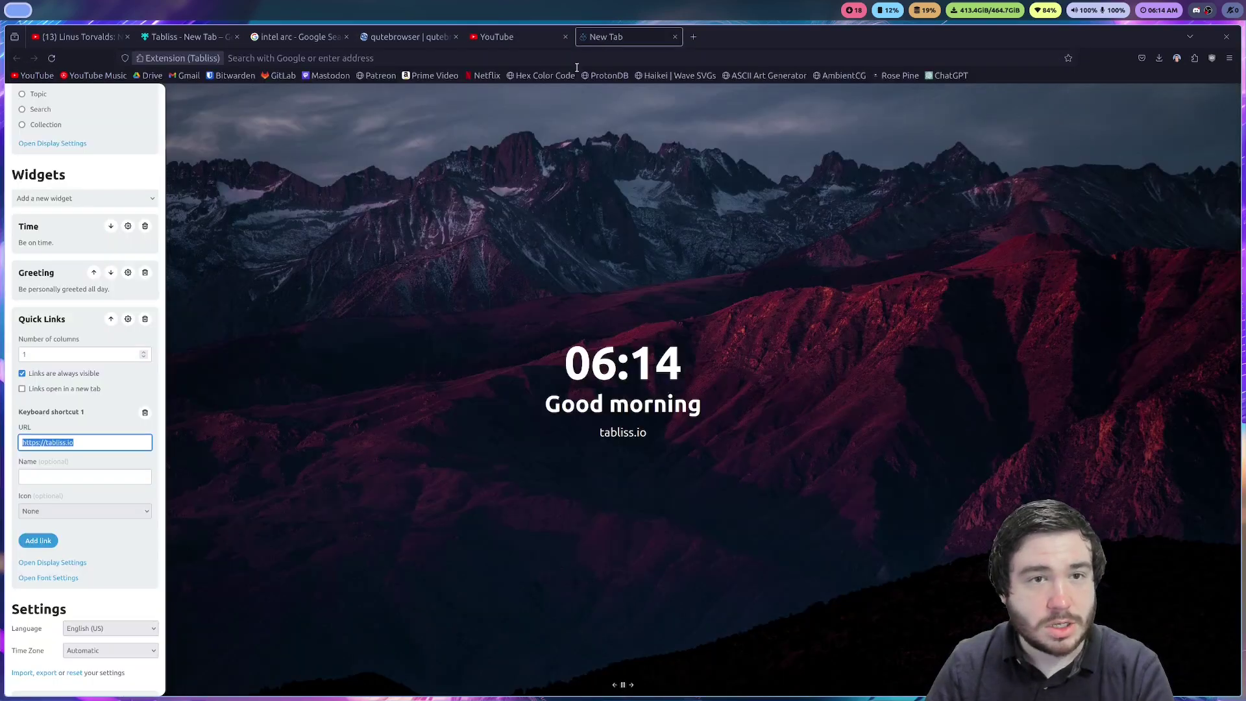
key(ctrl+v)
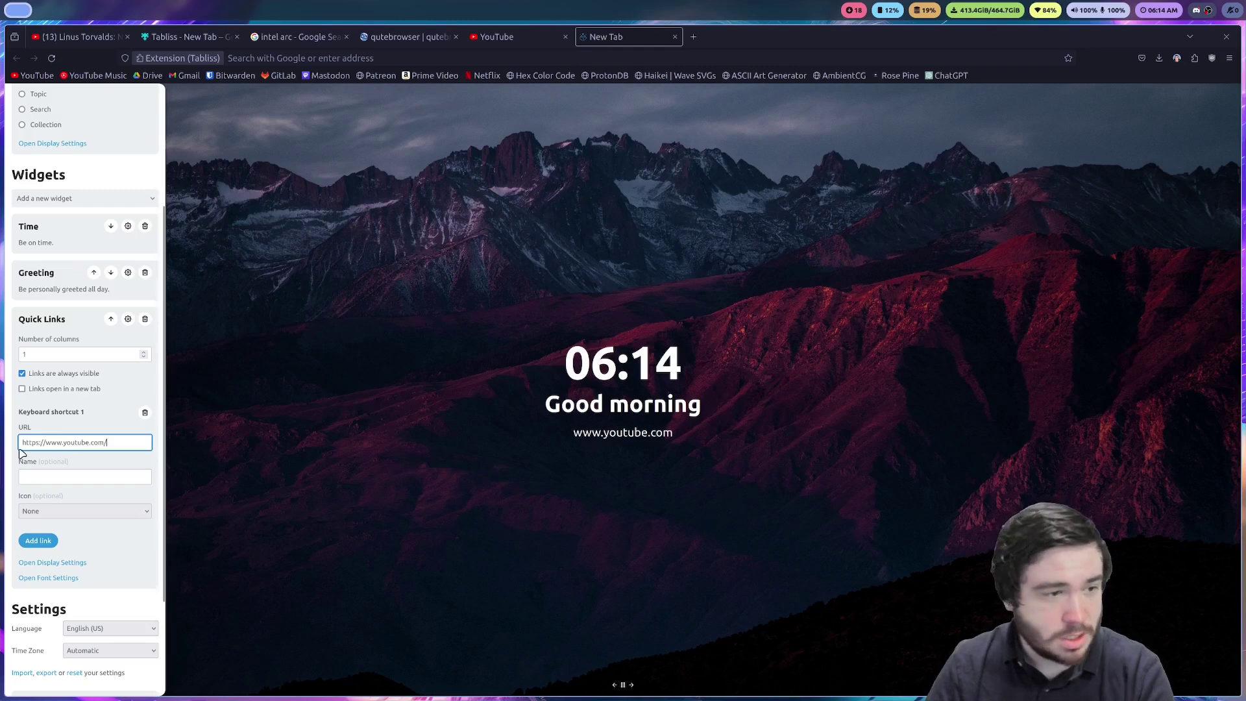
Name the quick link 'YouTube' and give it the Website Icon.
click(54, 478)
text(YouTube)
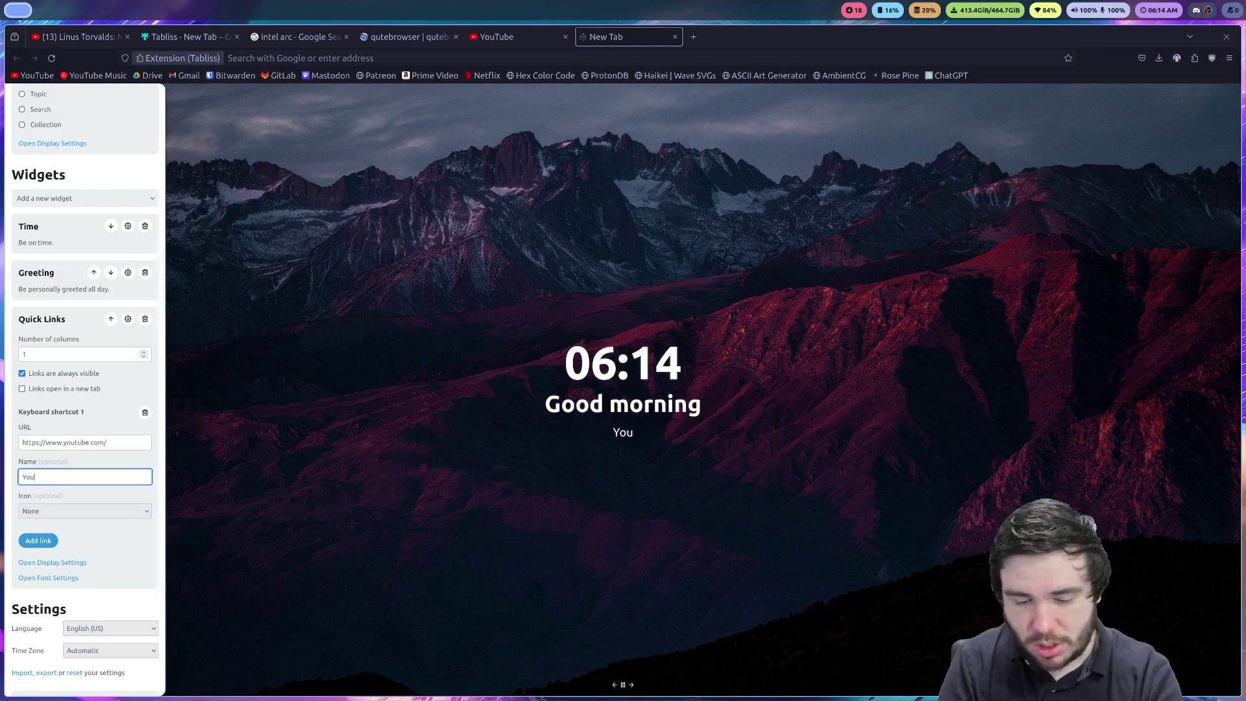
click(58, 513)
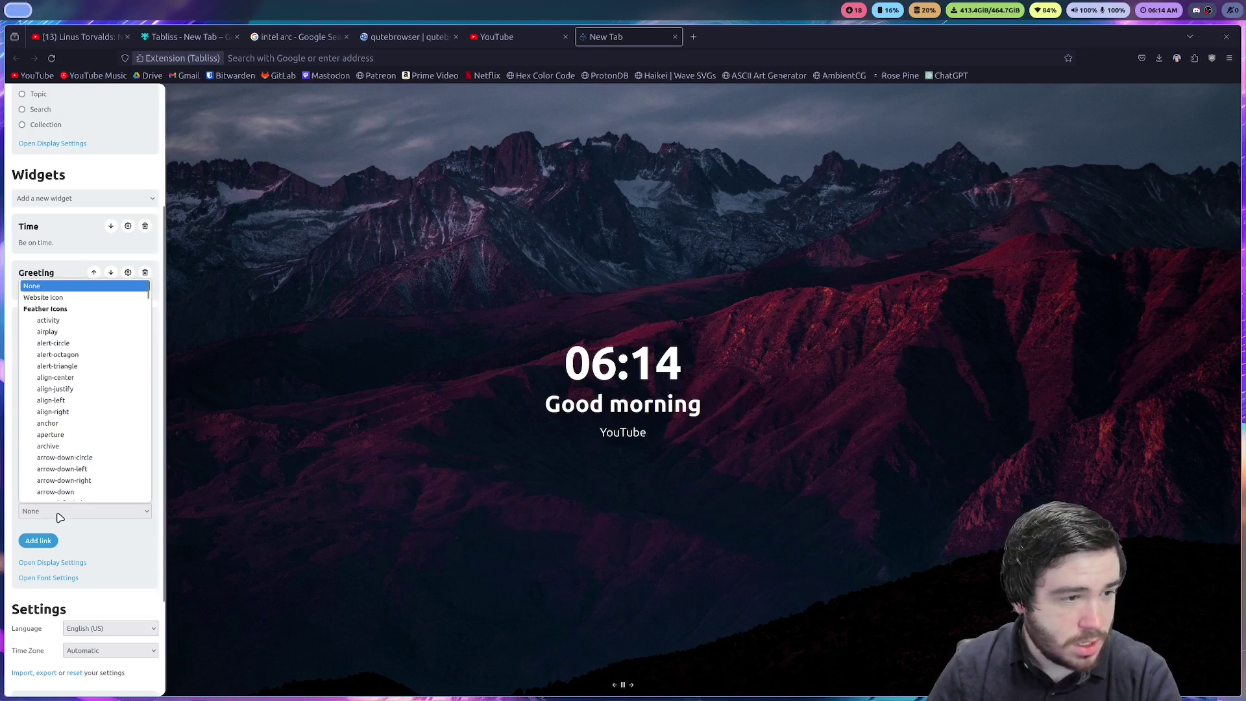
click(75, 298)
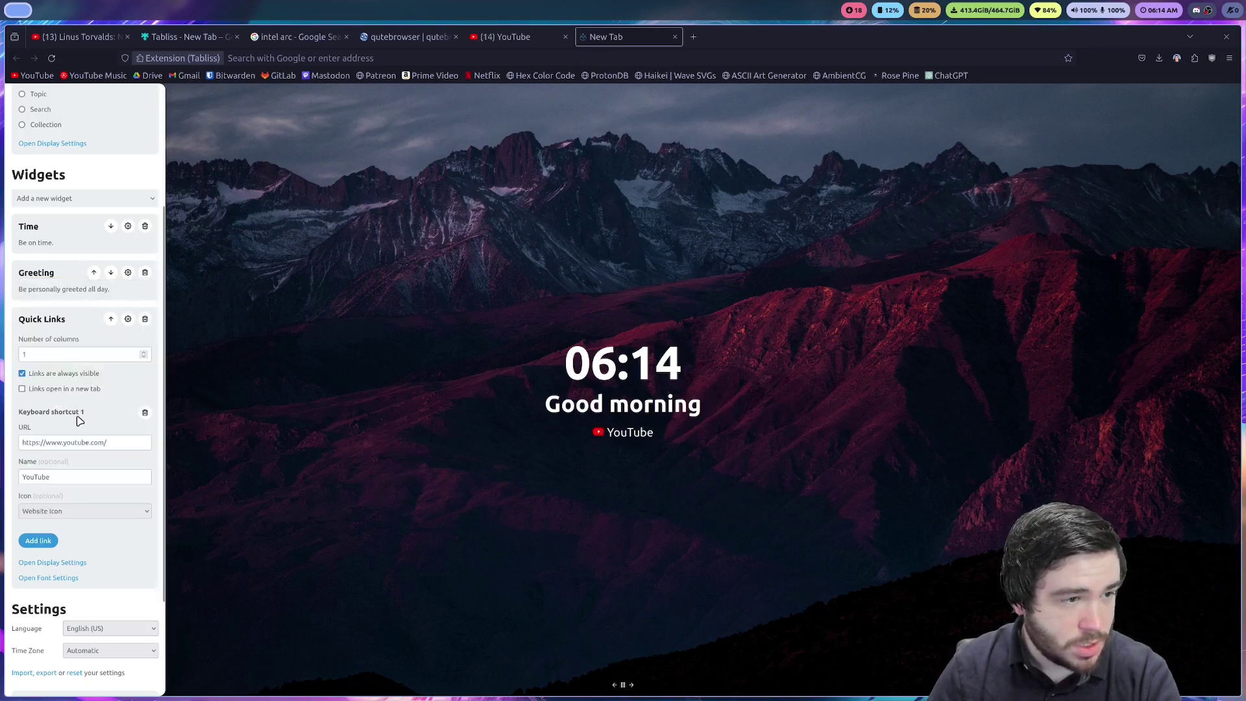
Add a second quick link with the user's GitLab profile URL, named 'Gitlab'.
click(43, 542)
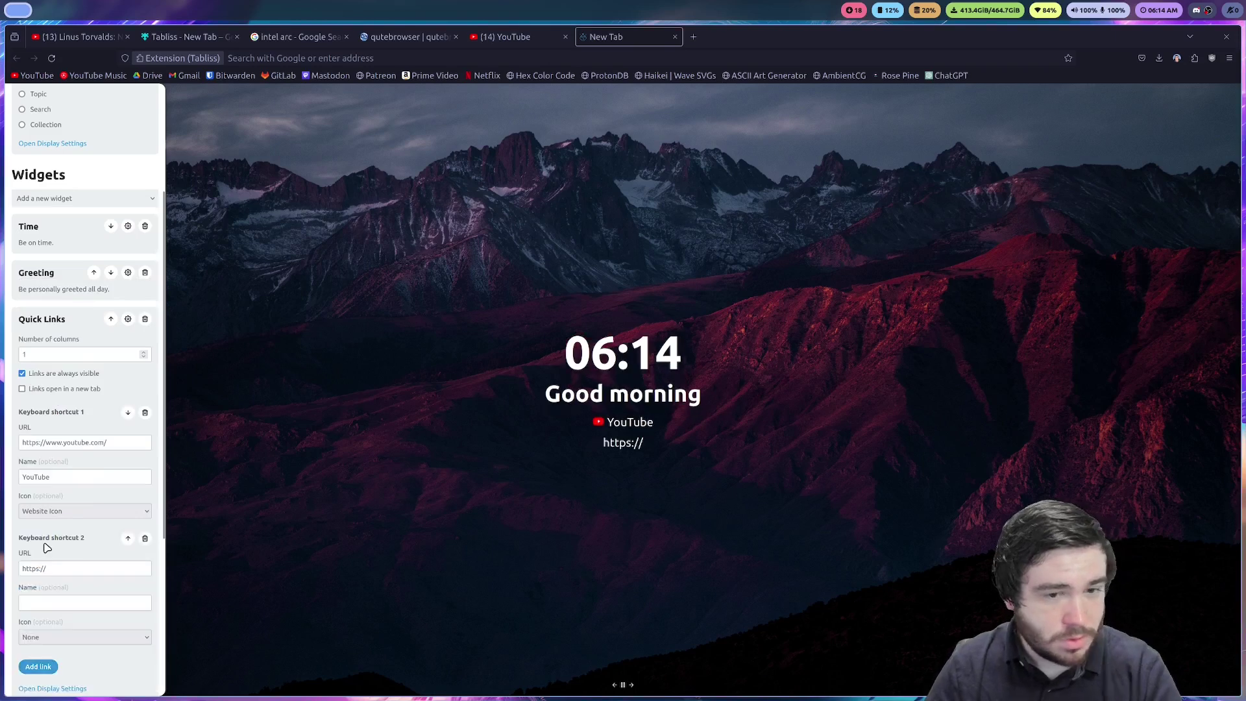
scroll(46, 543, down, 3)
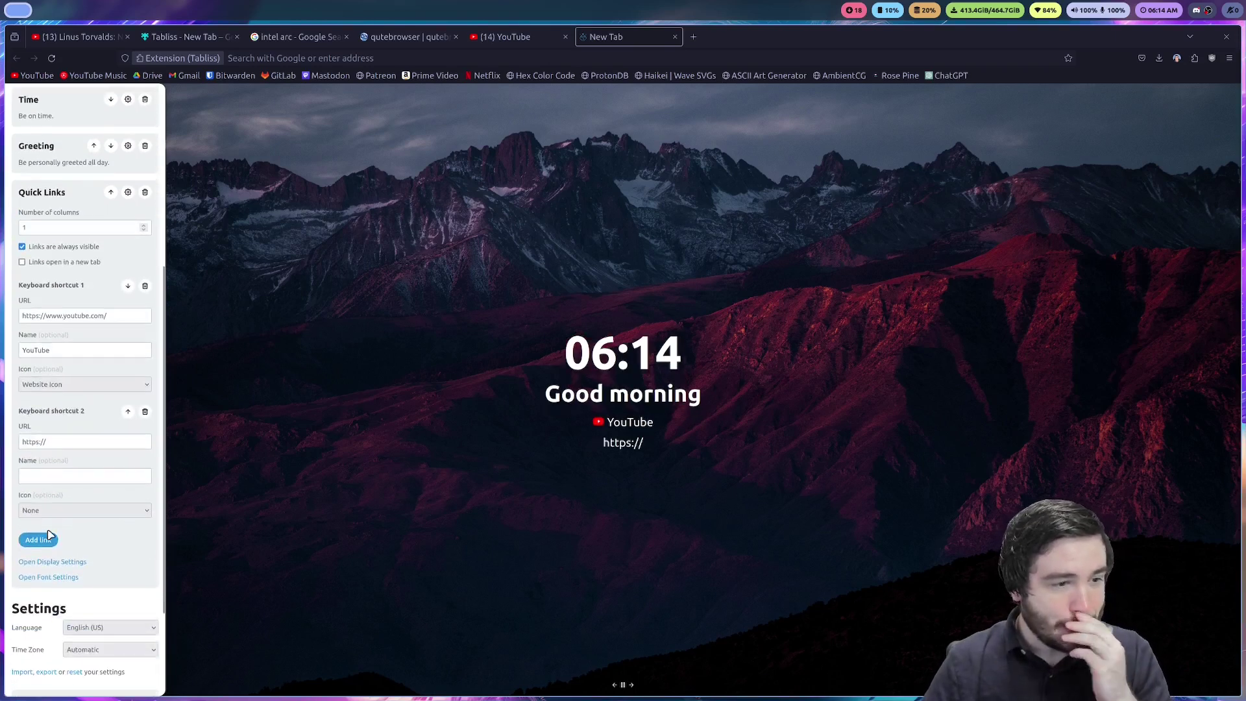
click(71, 441)
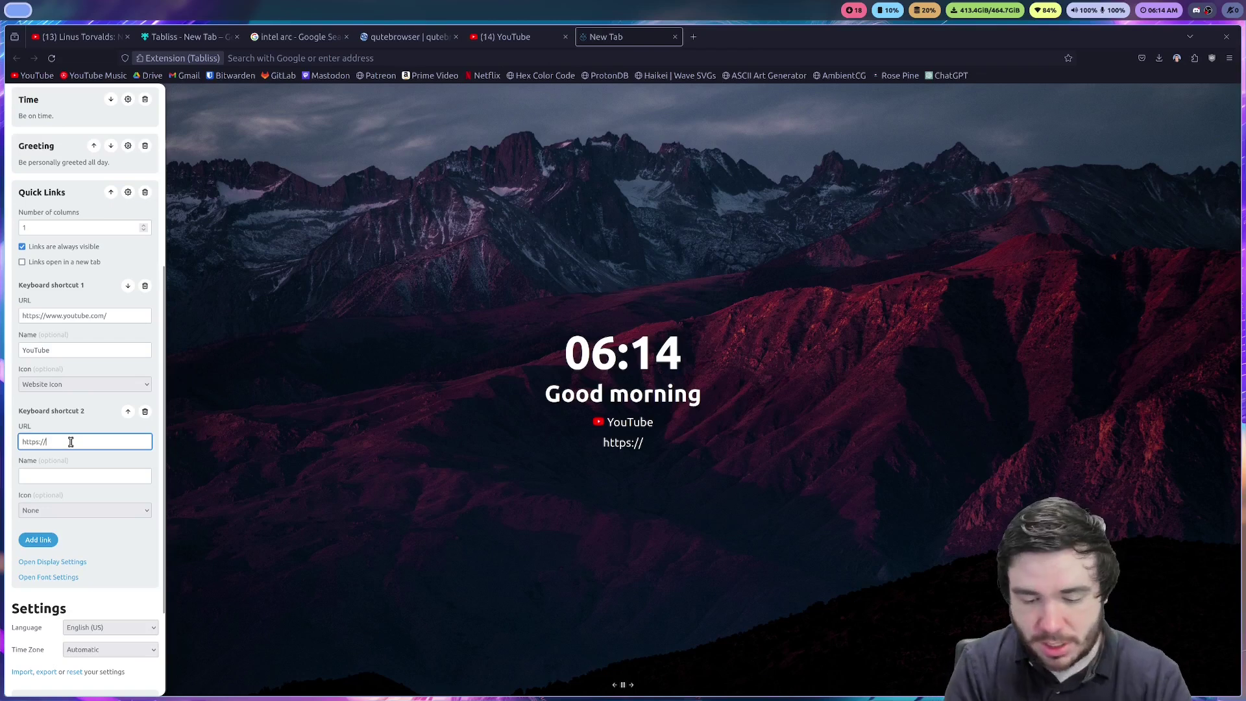
text(gitlab.com/zaney)
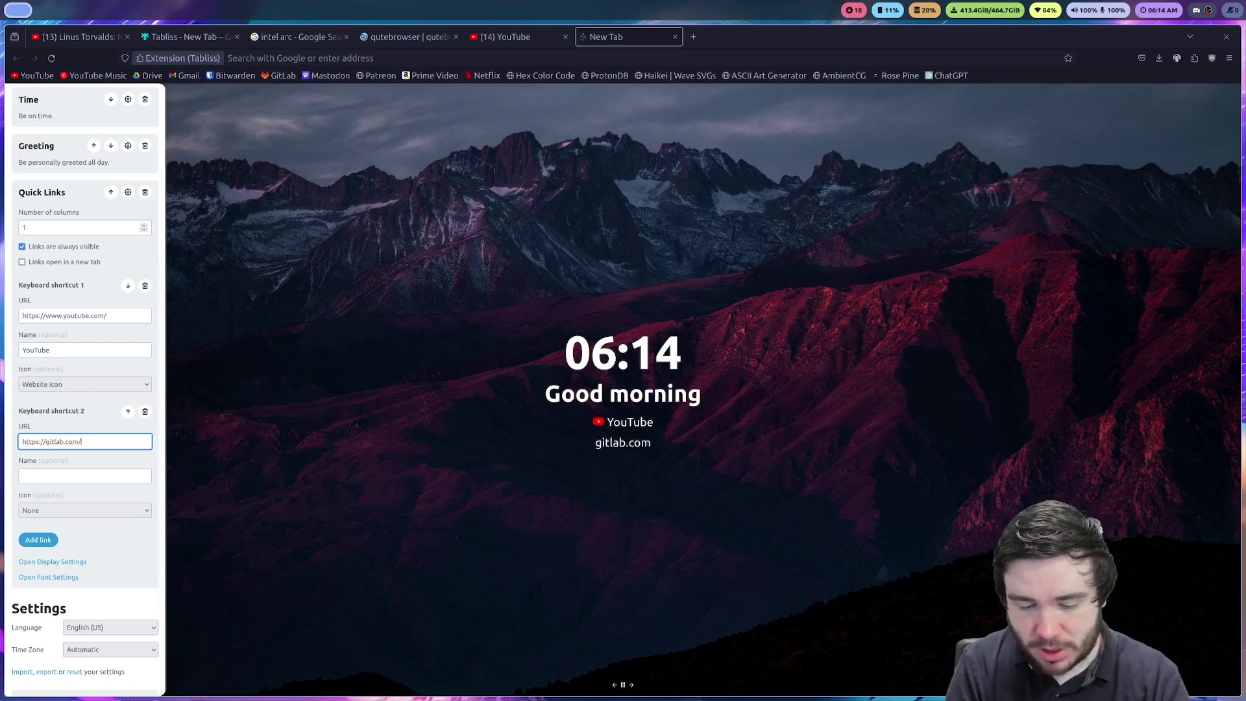
click(61, 477)
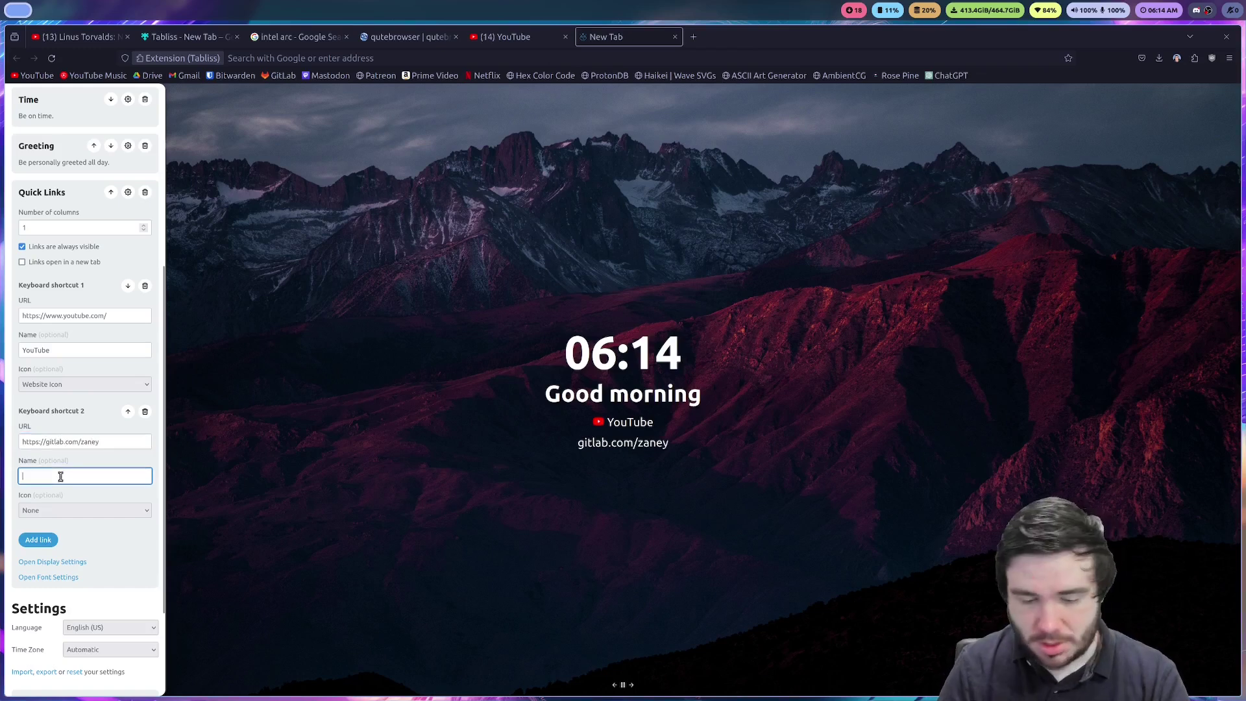
text(Gitlab)
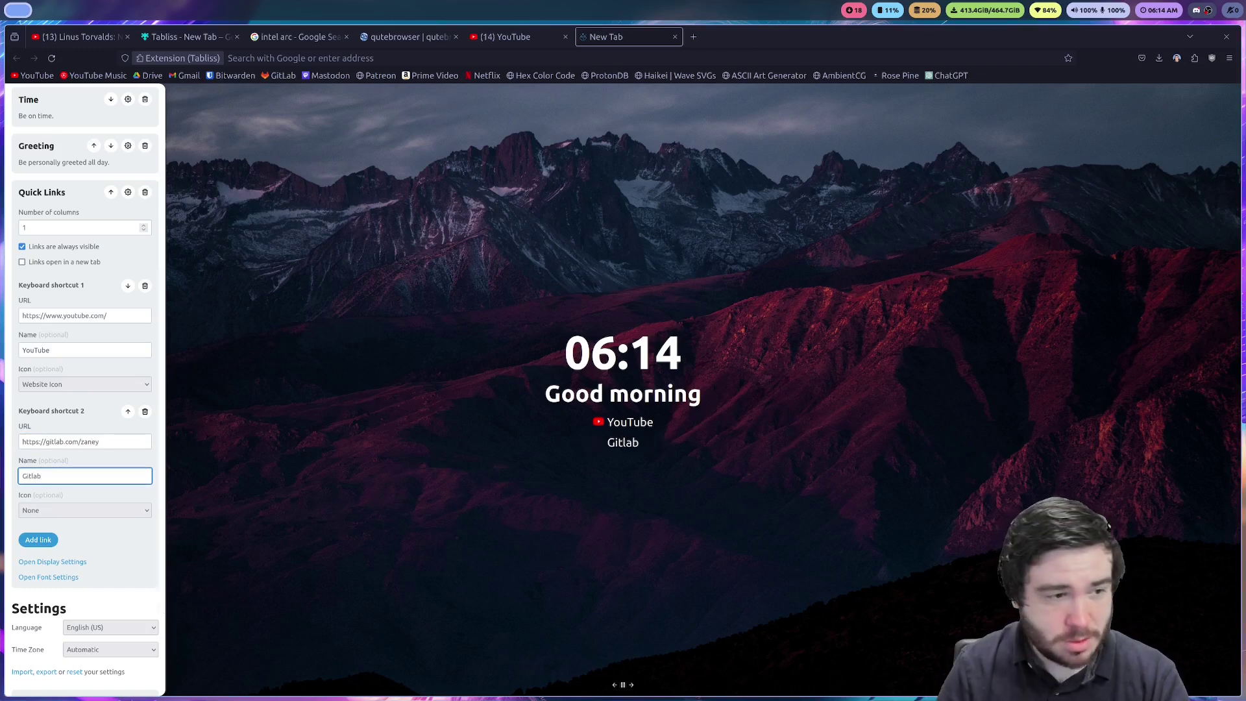
Give the Gitlab link the Website Icon and set Number of columns to 2.
click(51, 510)
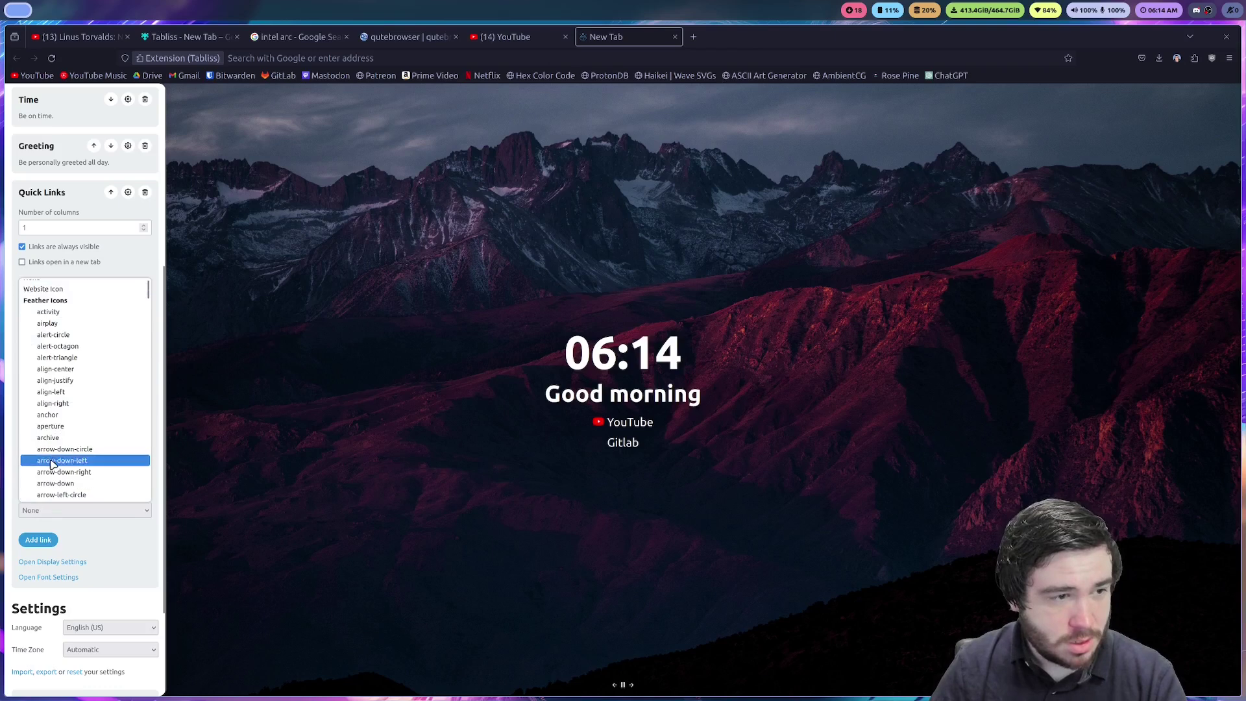
click(44, 289)
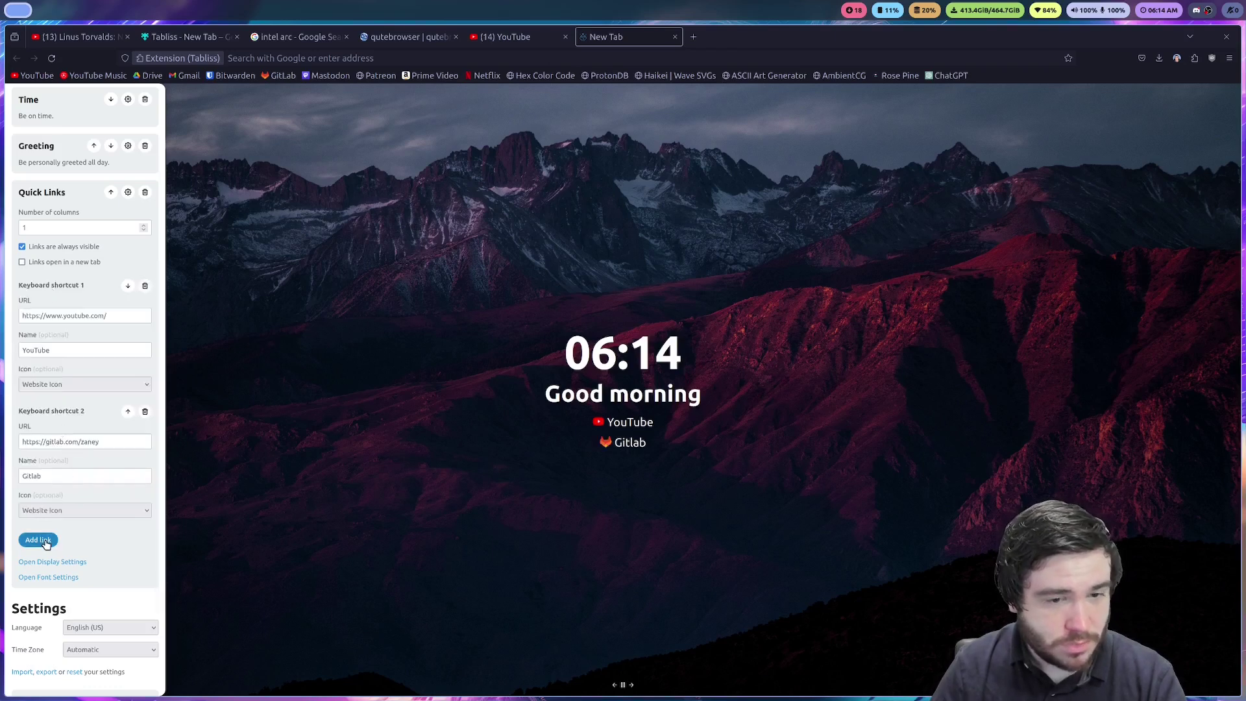
click(143, 226)
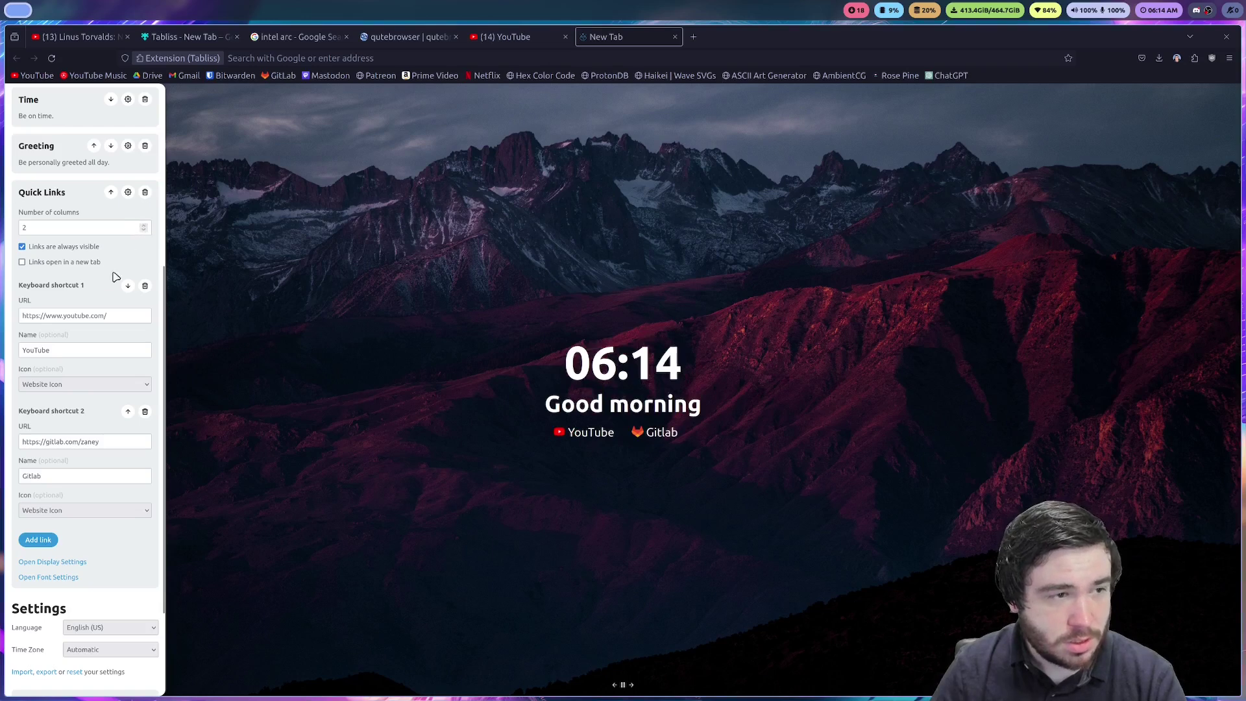
scroll(85, 358, down, 2)
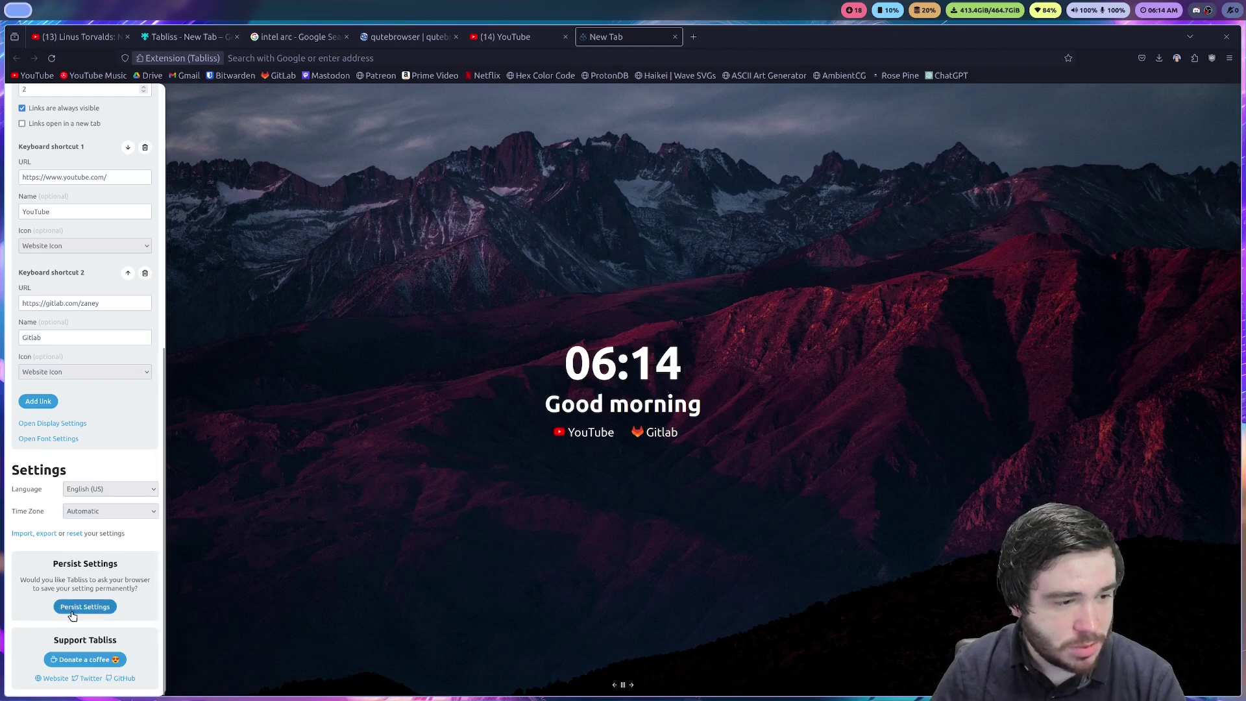
Use Persist Settings and allow Firefox's persistent storage prompt for Tabliss.
click(85, 606)
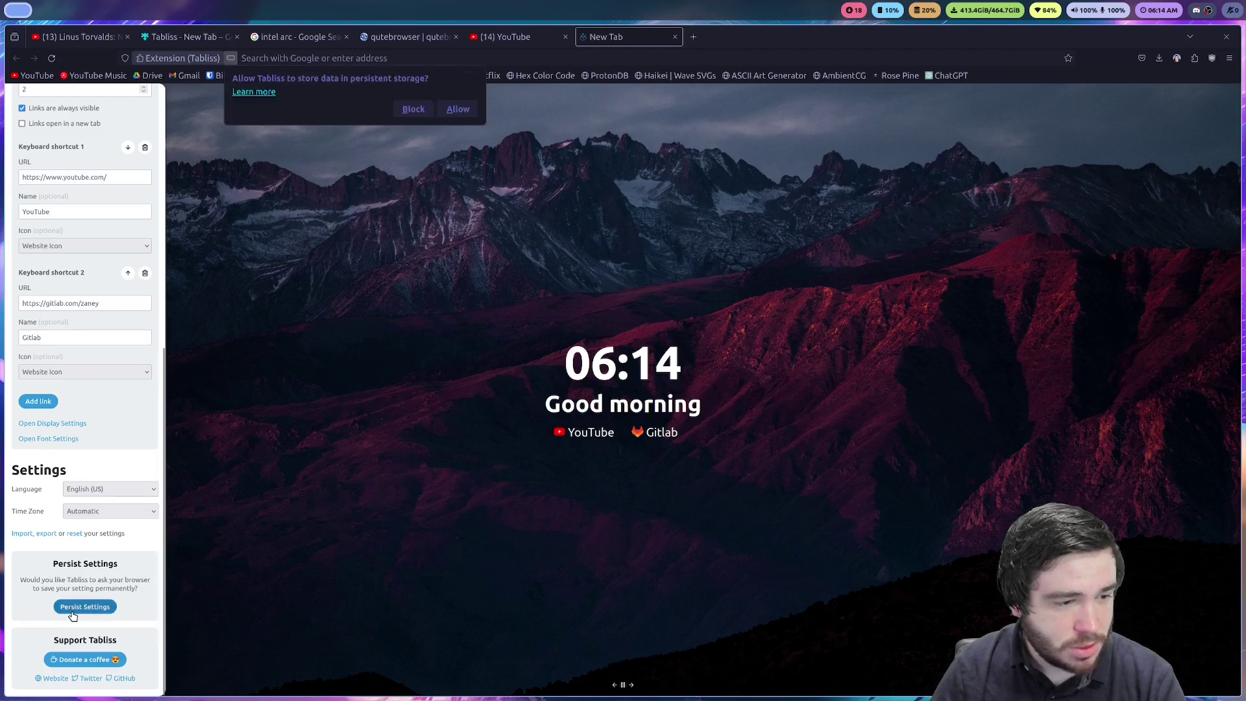
click(458, 109)
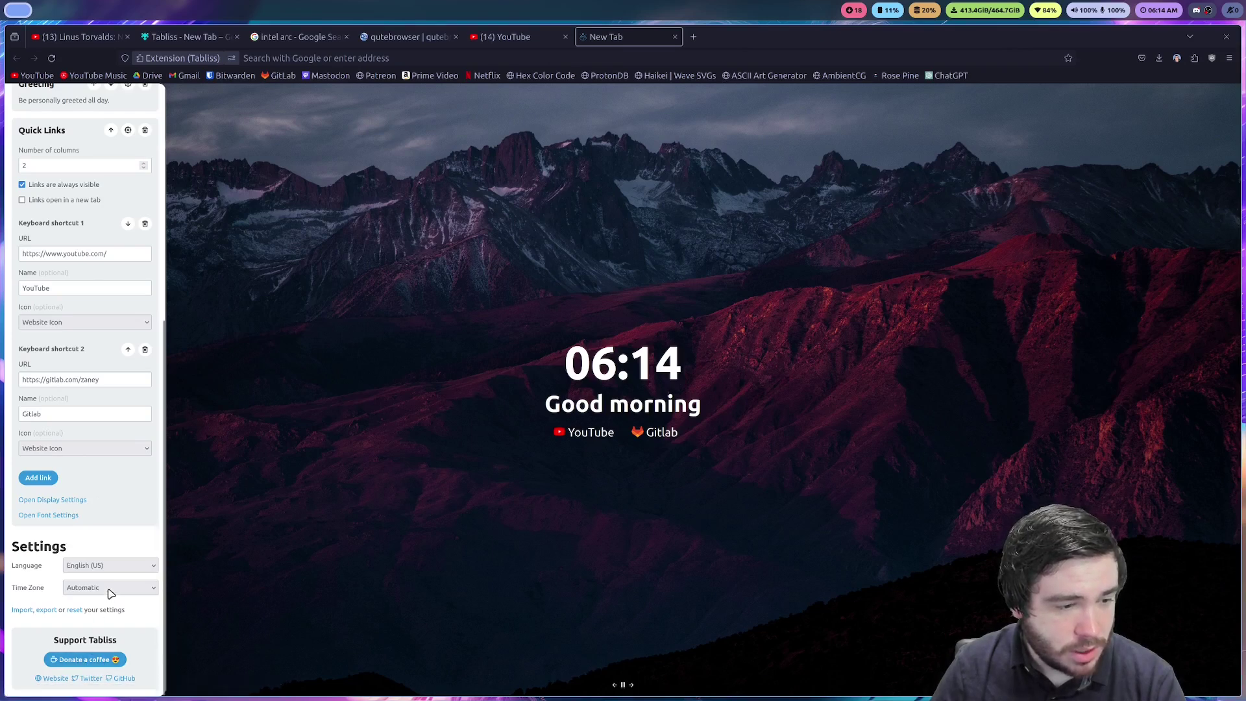
scroll(110, 593, up, 2)
scroll(110, 594, up, 7)
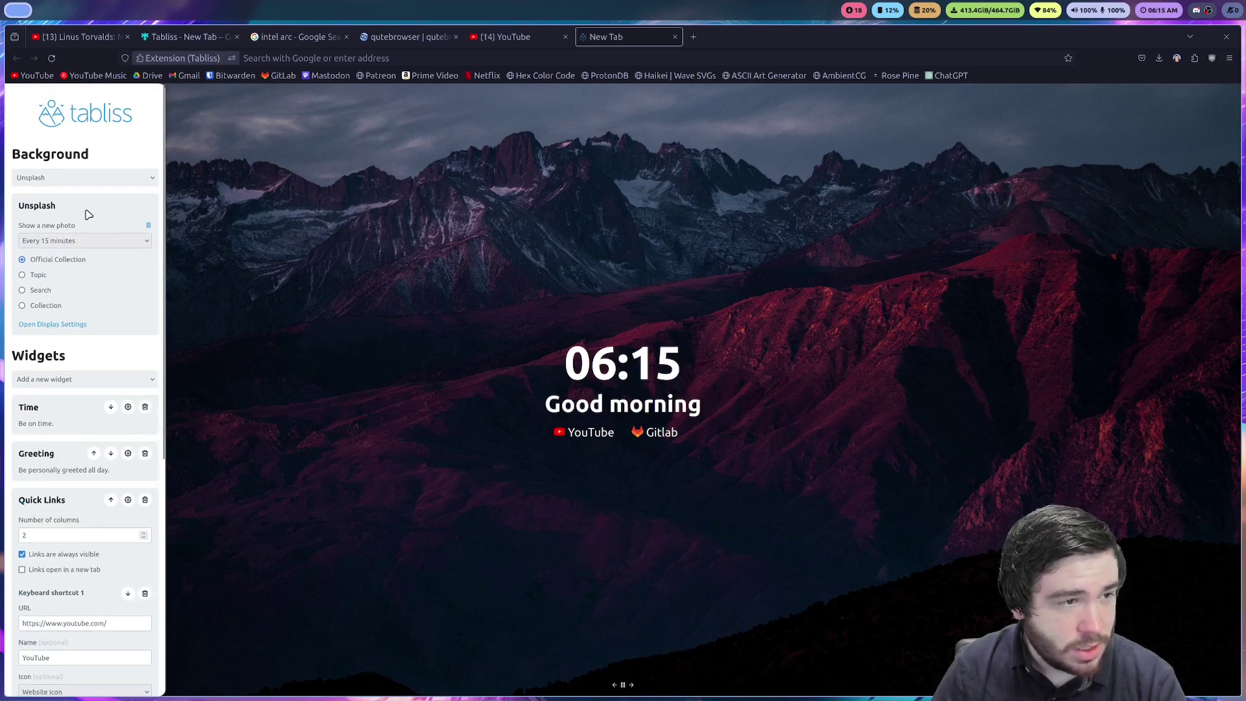
Set the background to Upload Images and upload CyberVR.jpg from Pictures > Wallpapers.
click(97, 179)
click(51, 238)
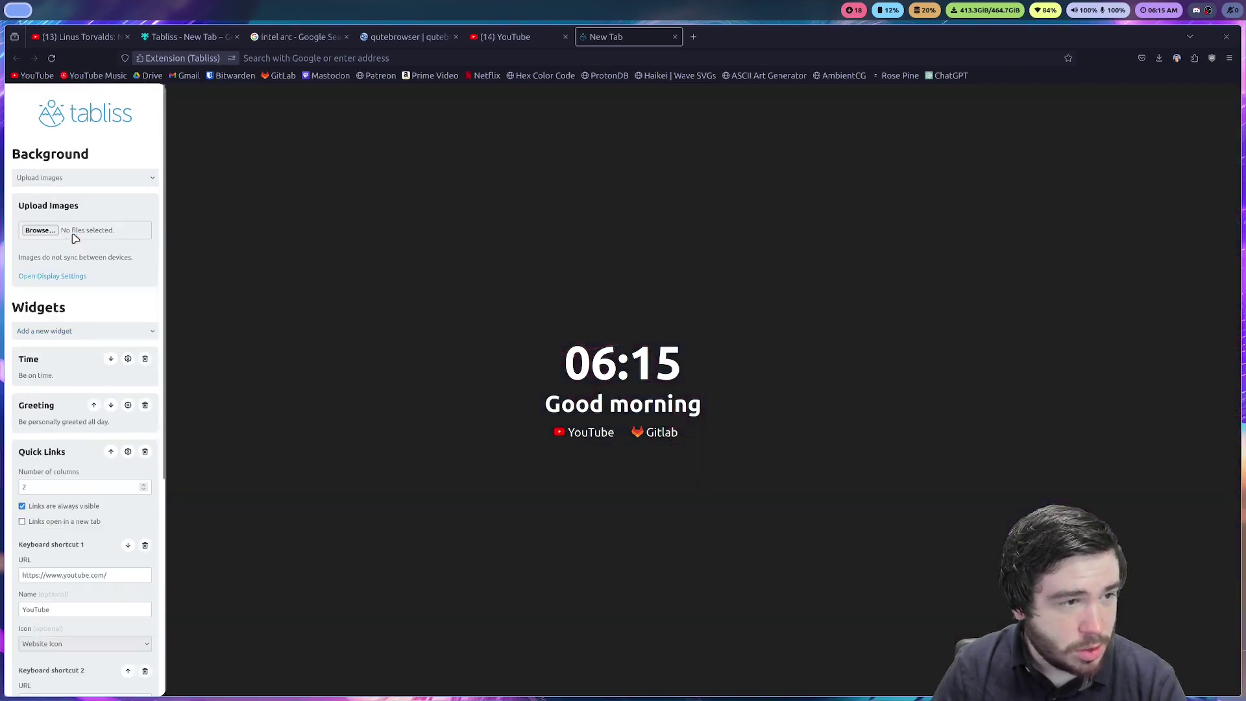
click(40, 230)
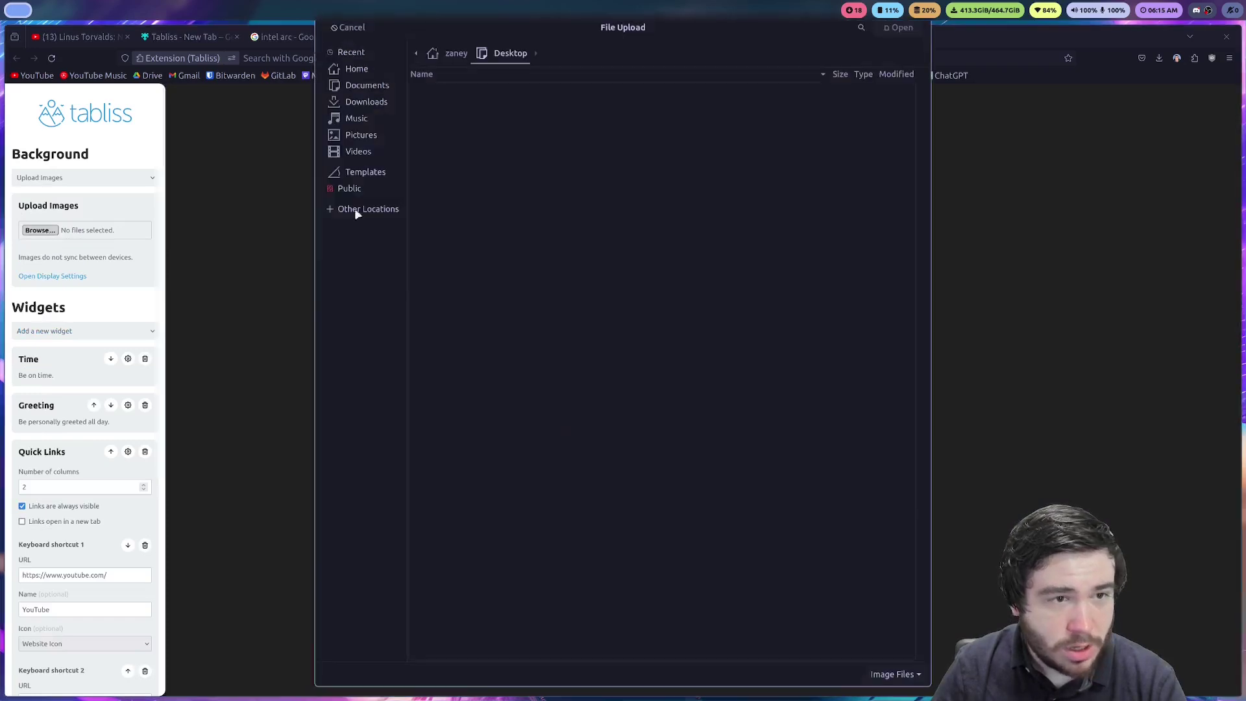
click(358, 139)
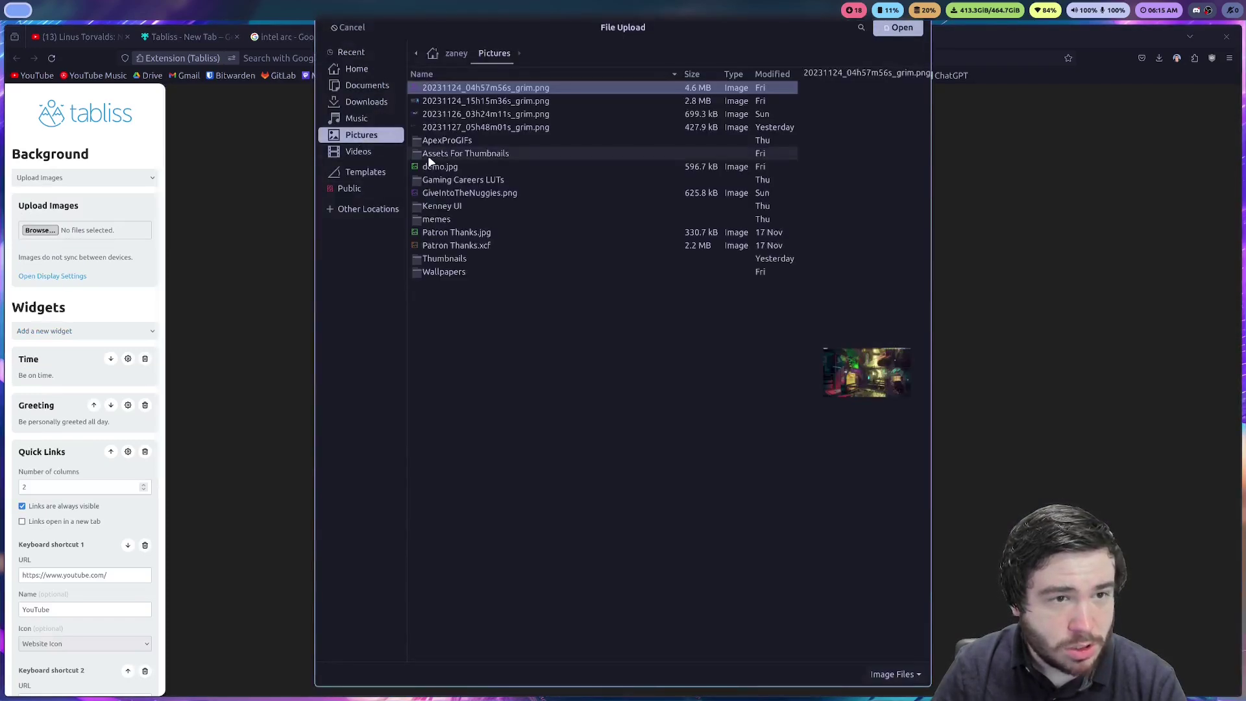
click(435, 259)
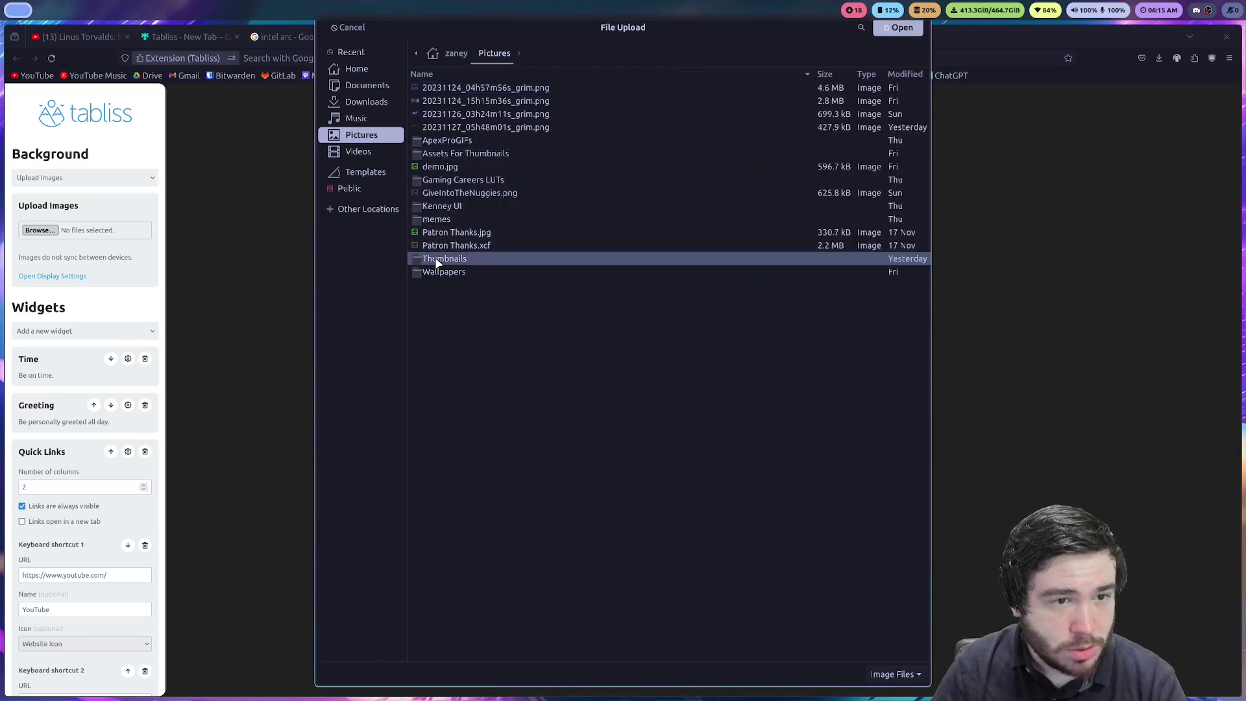
click(436, 272)
double_click(436, 272)
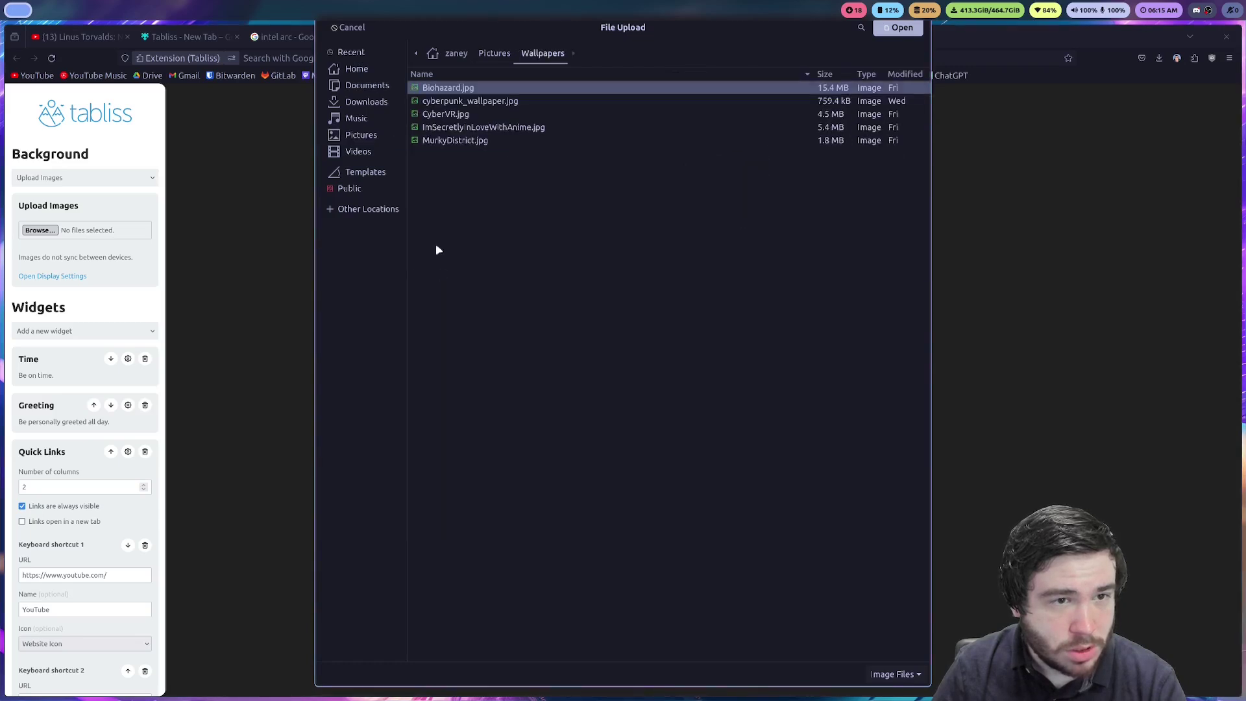
click(458, 113)
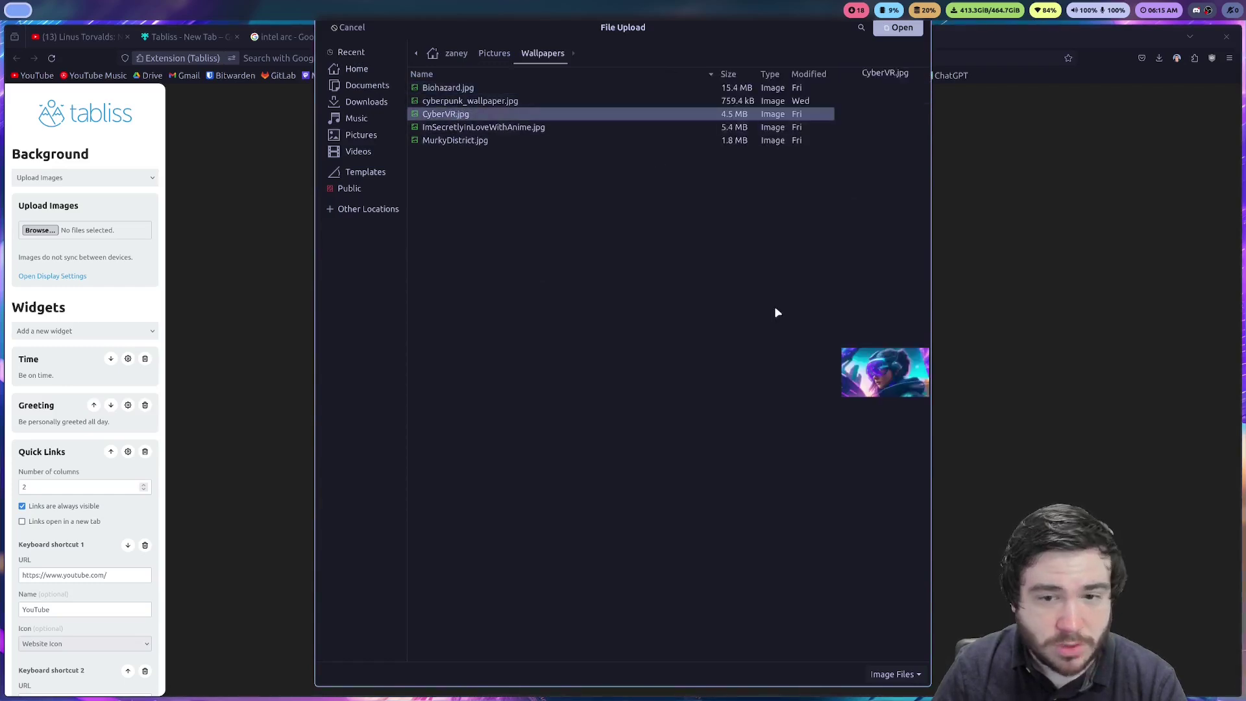
click(899, 27)
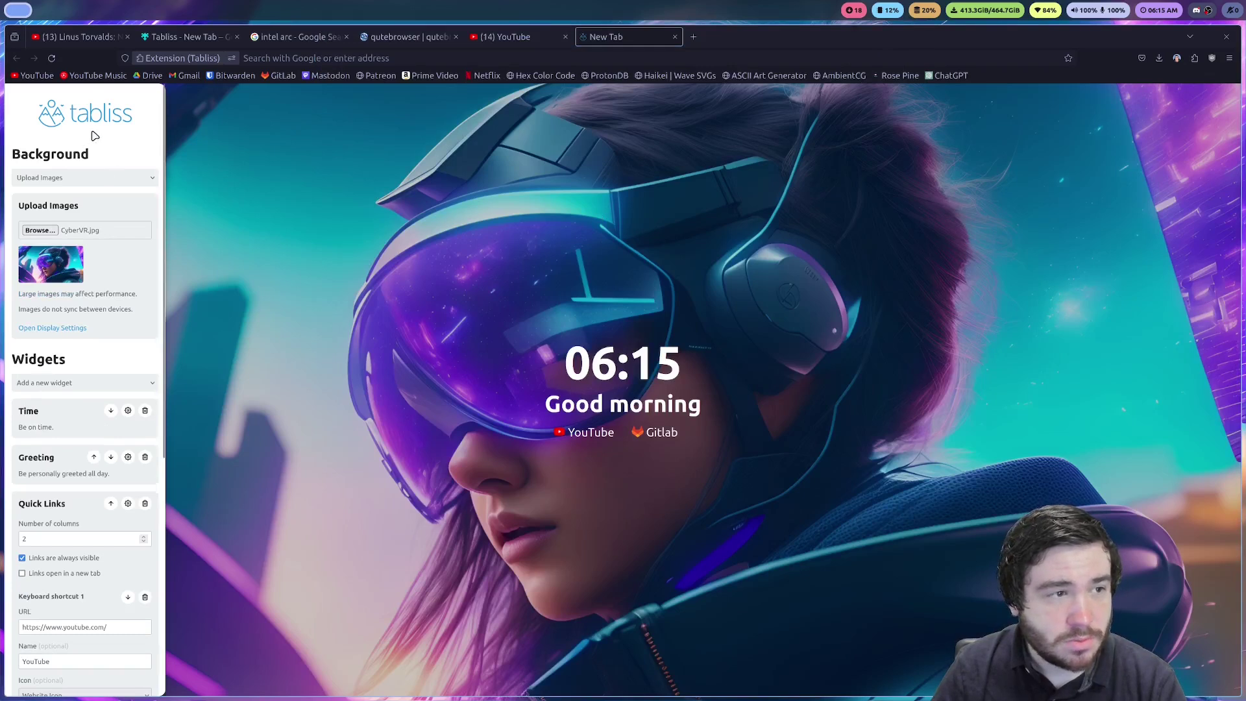
Close the settings, test the Gitlab link, then return to a new tab and close the GitLab tab.
click(328, 188)
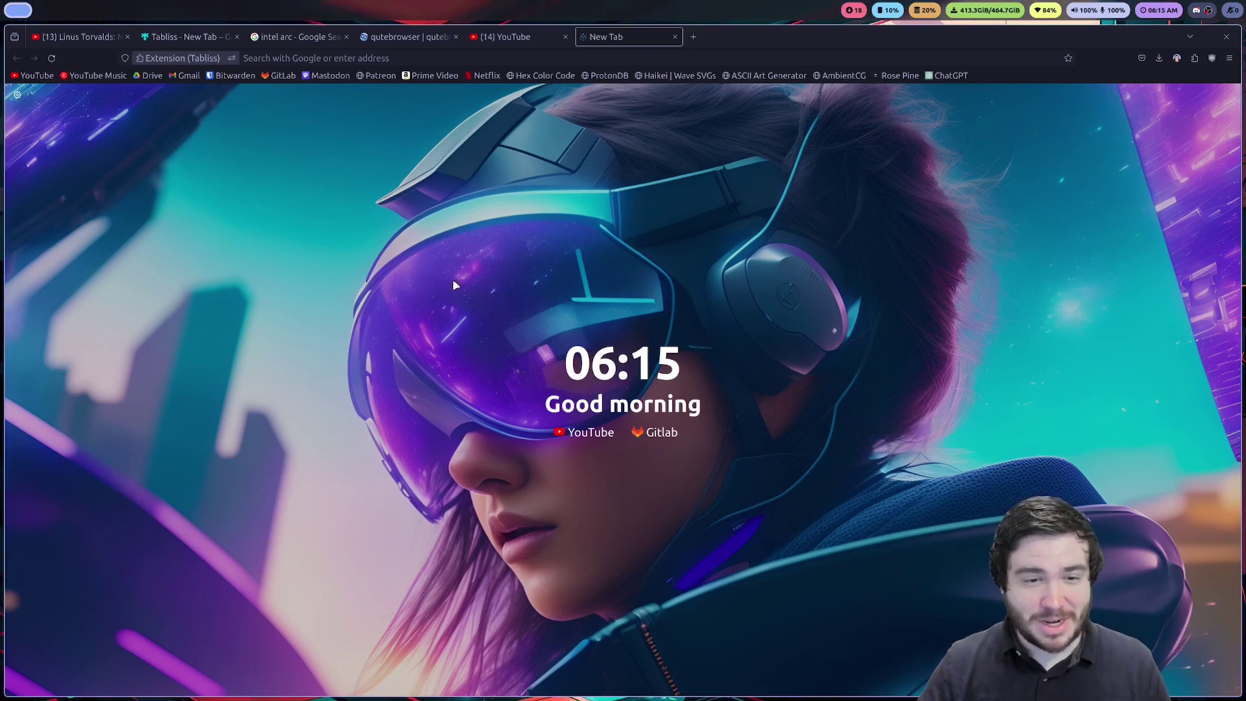
click(652, 433)
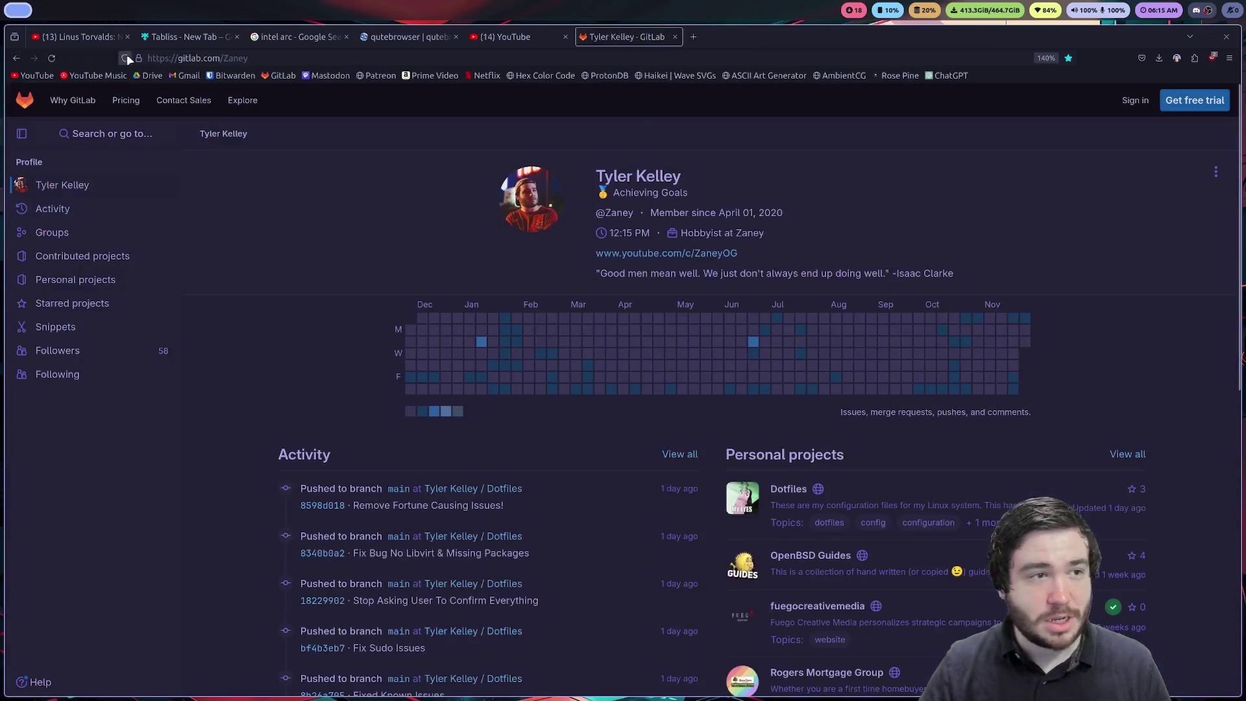
click(693, 36)
click(675, 36)
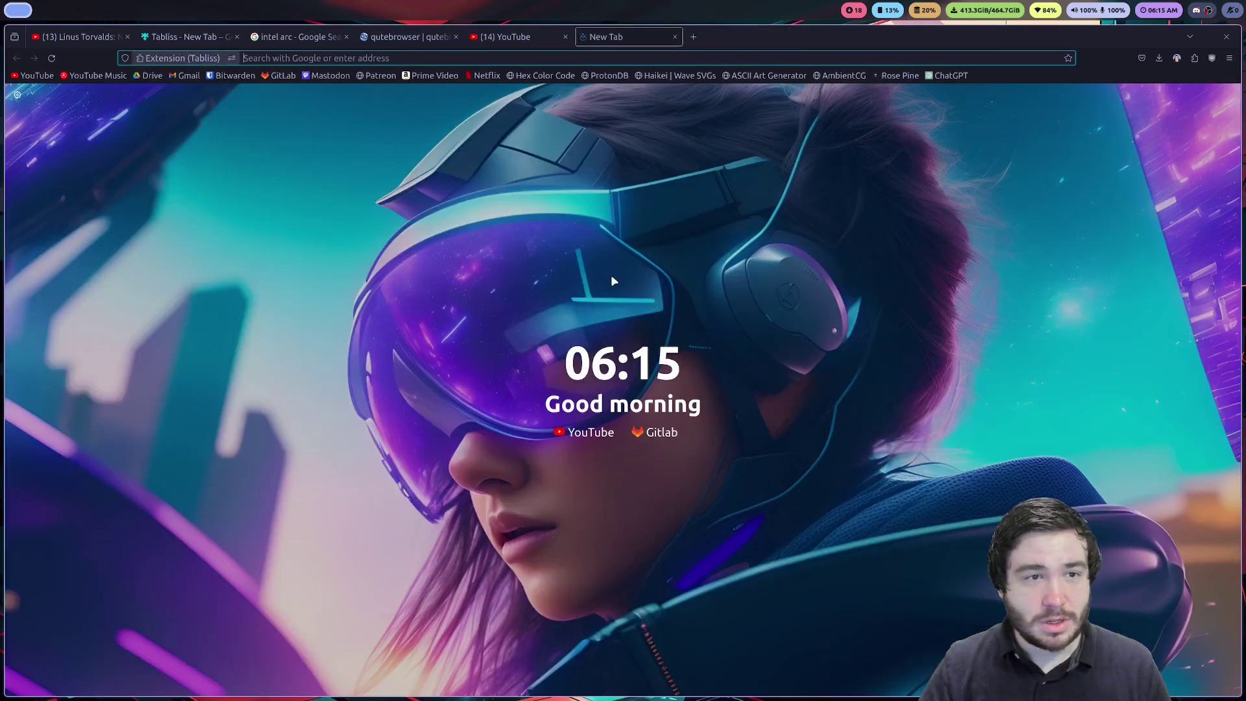